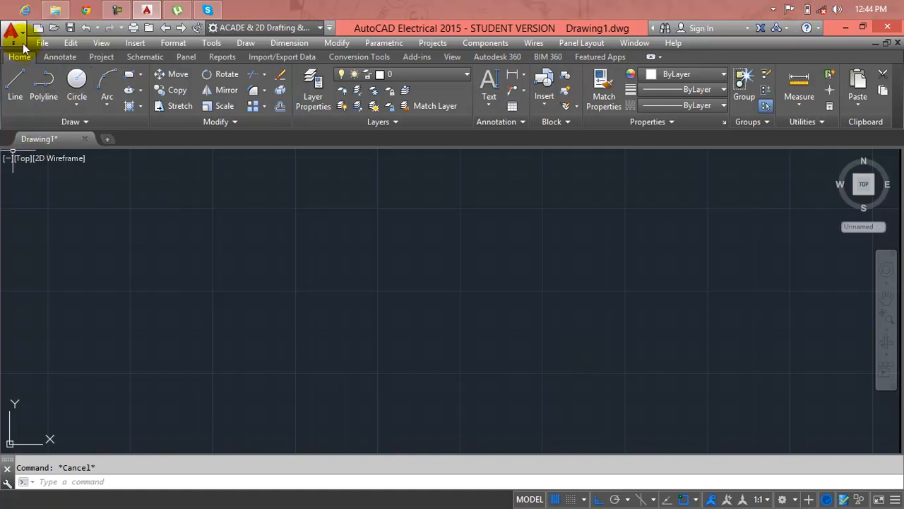
Review the Files, System, Drafting, 3D Modeling, Selection, Profiles and Online settings in the program options, and close the dialog.
click(22, 41)
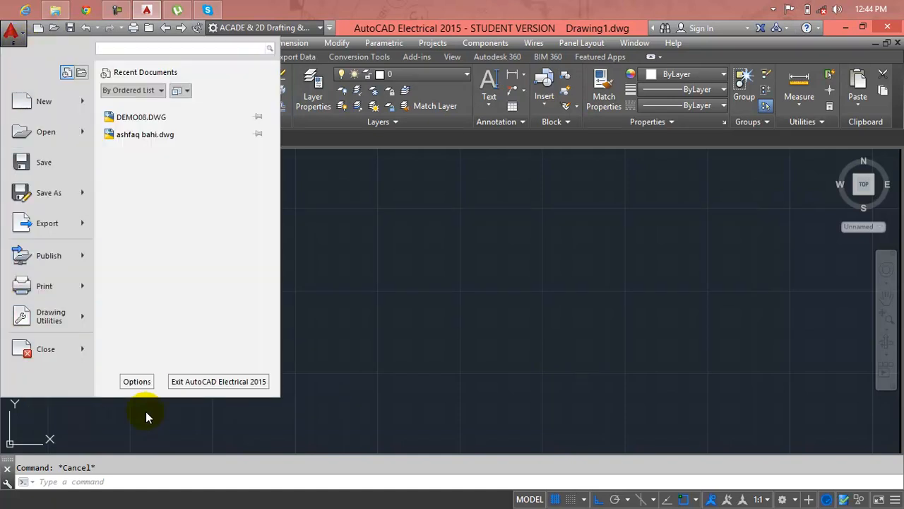
click(141, 384)
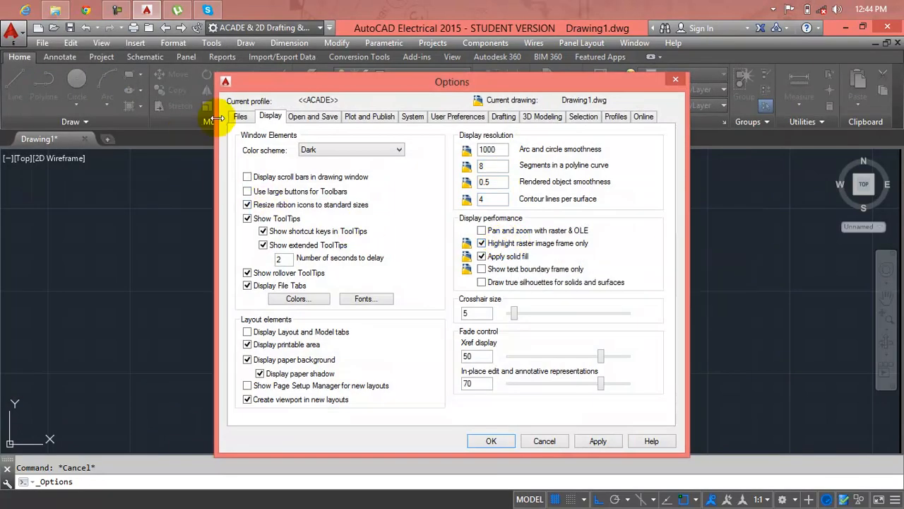
click(237, 118)
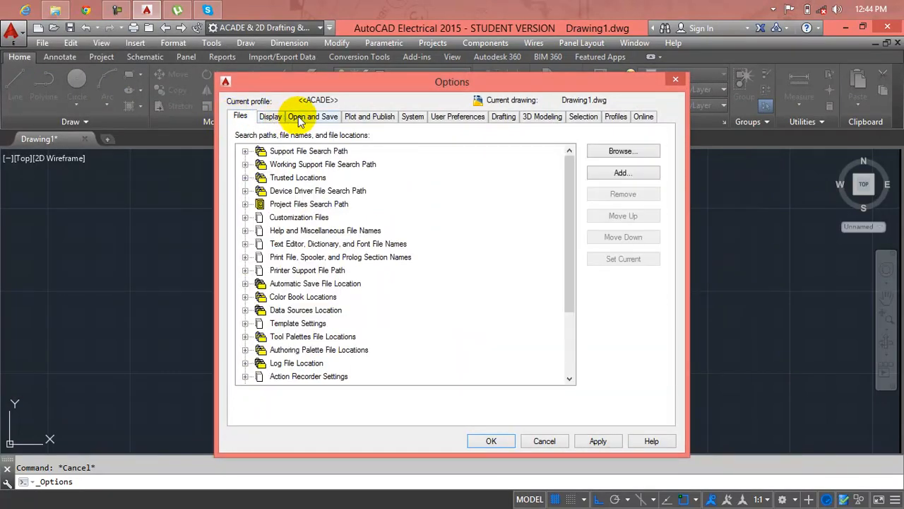
click(413, 118)
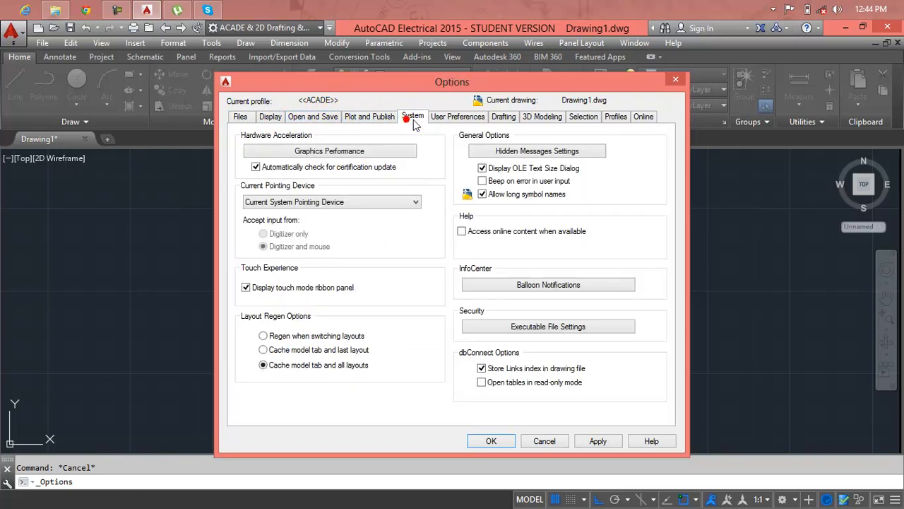
click(504, 118)
click(542, 117)
click(583, 117)
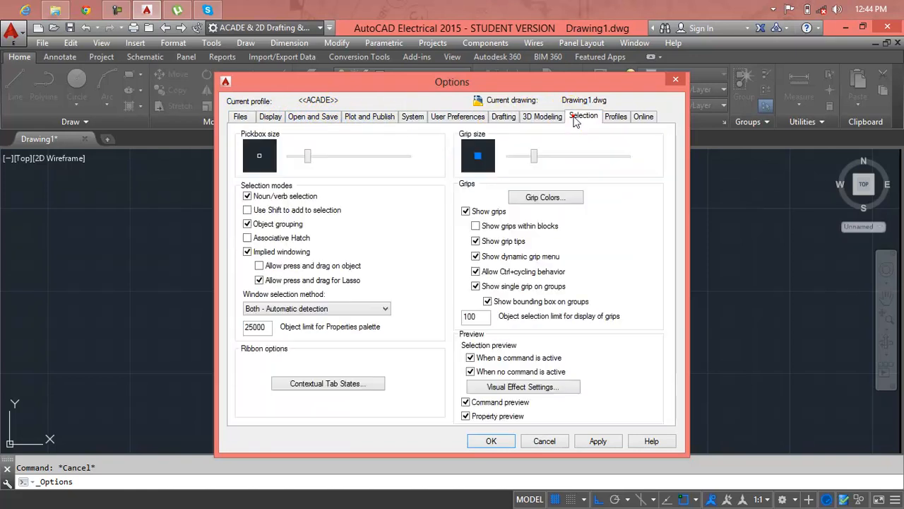
click(616, 117)
click(640, 116)
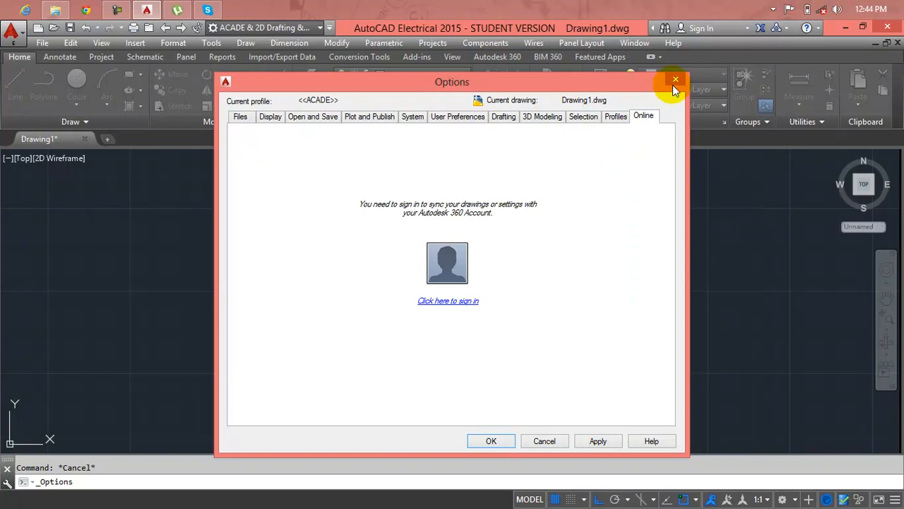
click(673, 82)
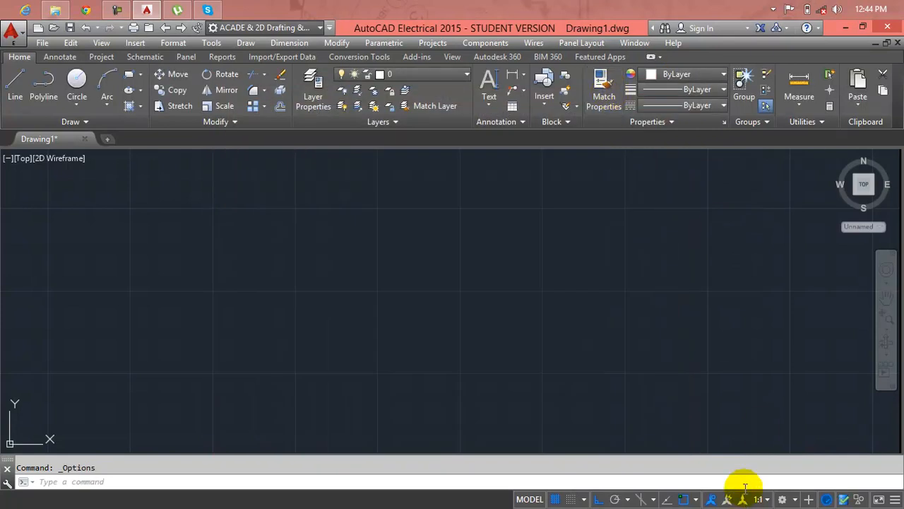
Examine the Polar Tracking and the Snap and Grid settings in Drafting Settings, briefly toggling Snap On, and close the dialog.
click(627, 500)
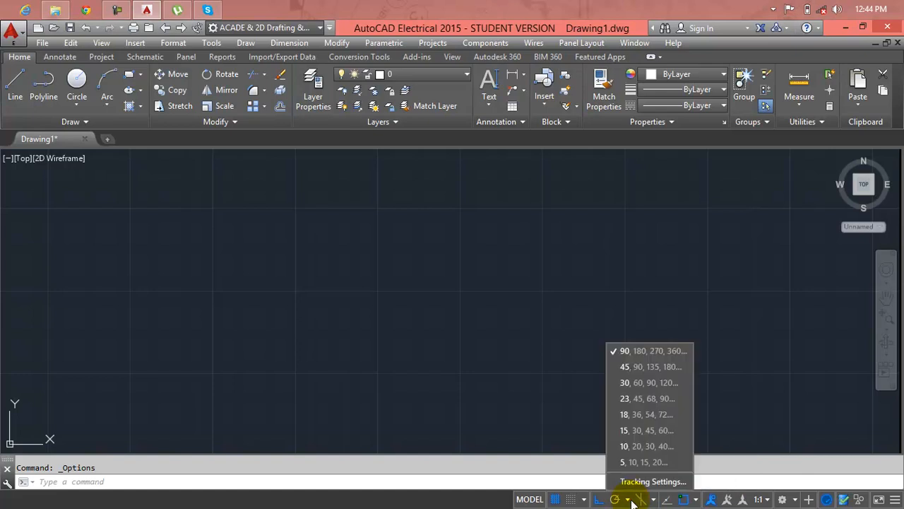
click(636, 484)
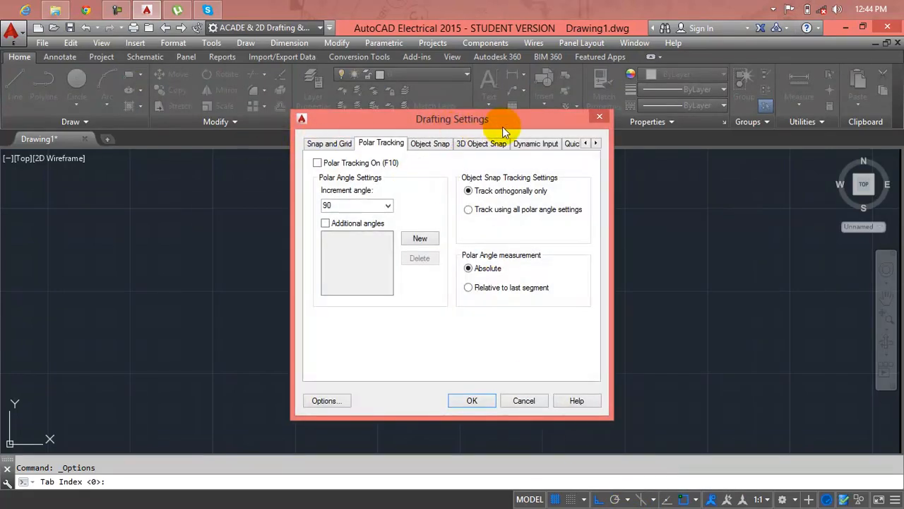
click(338, 145)
click(368, 147)
click(338, 145)
drag(392, 117, 399, 121)
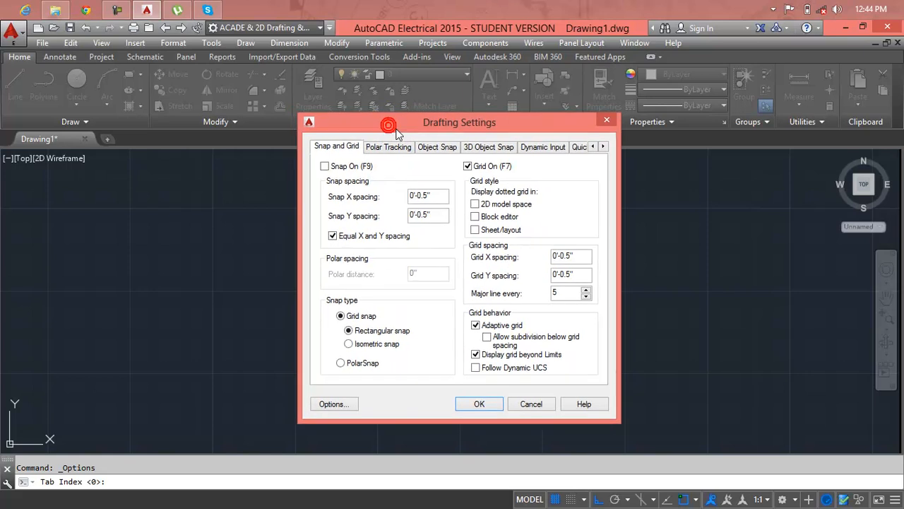
click(325, 166)
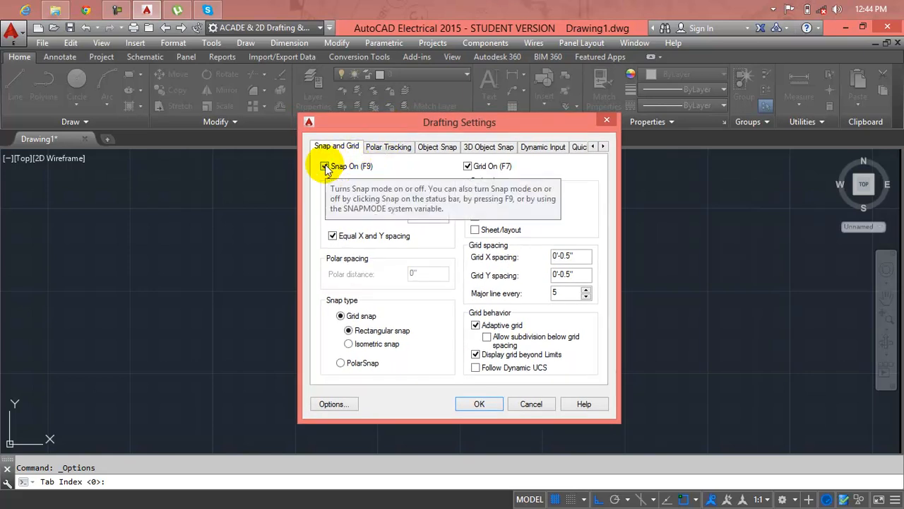
click(324, 166)
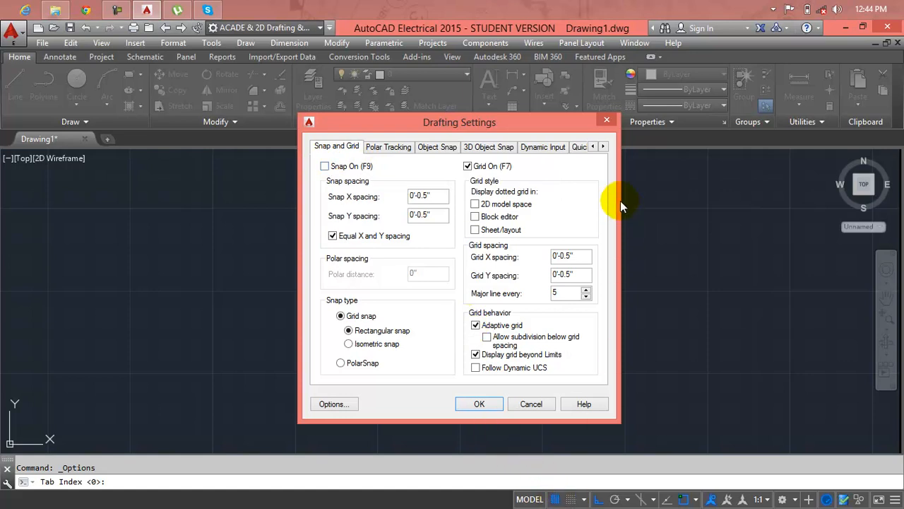
click(607, 121)
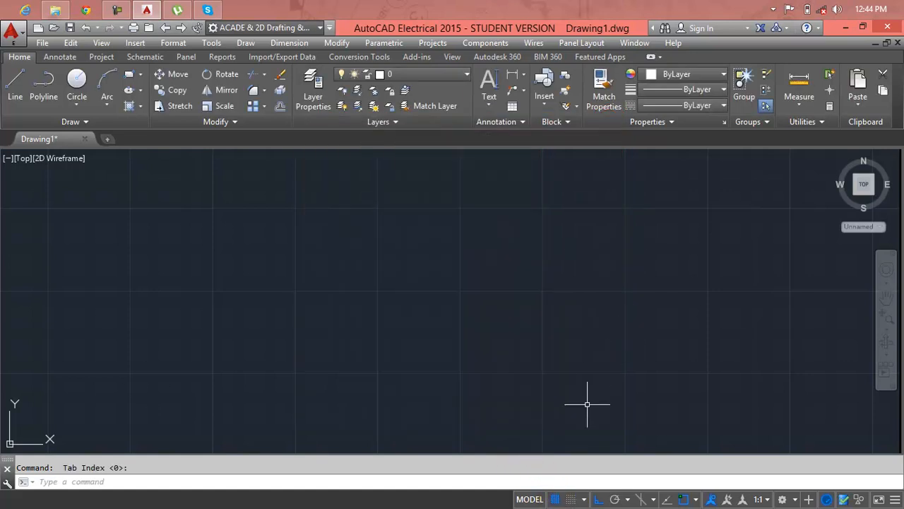
Try out the grid and snap toggles, leaving the grid off and snap mode on.
click(556, 499)
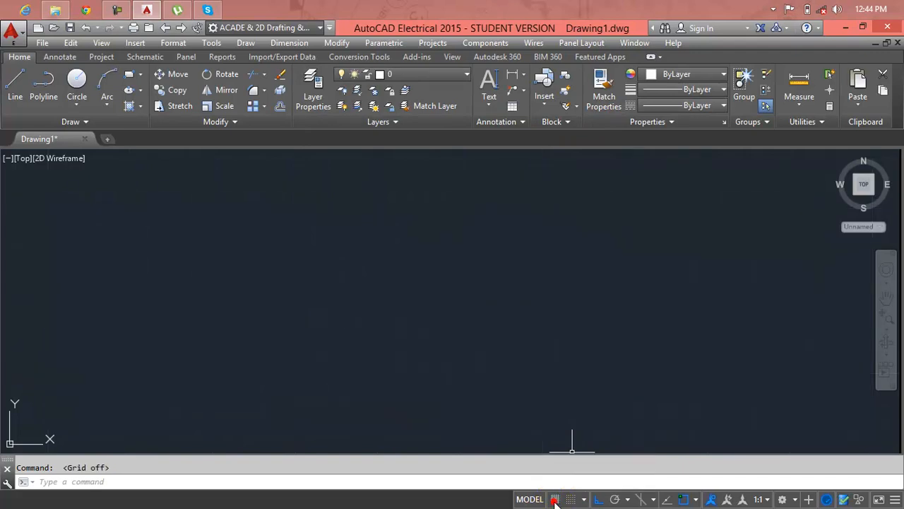
click(556, 499)
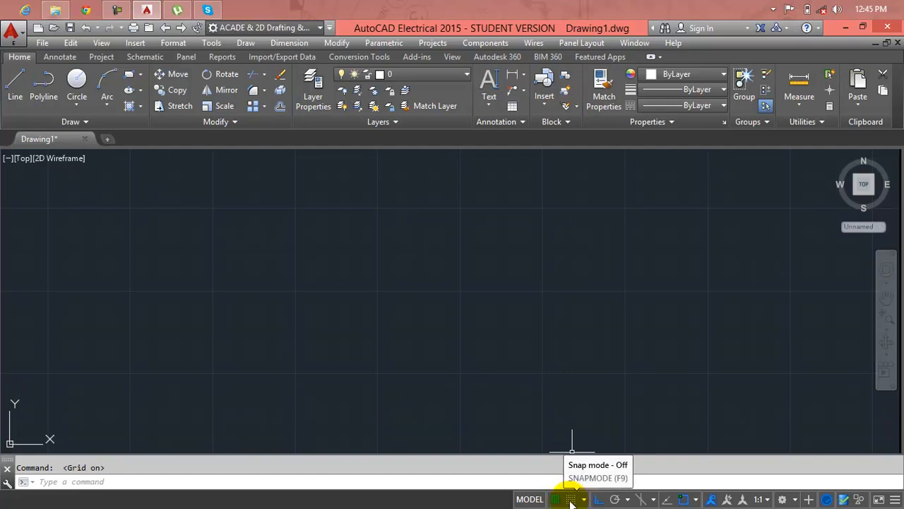
click(572, 499)
click(555, 499)
click(571, 499)
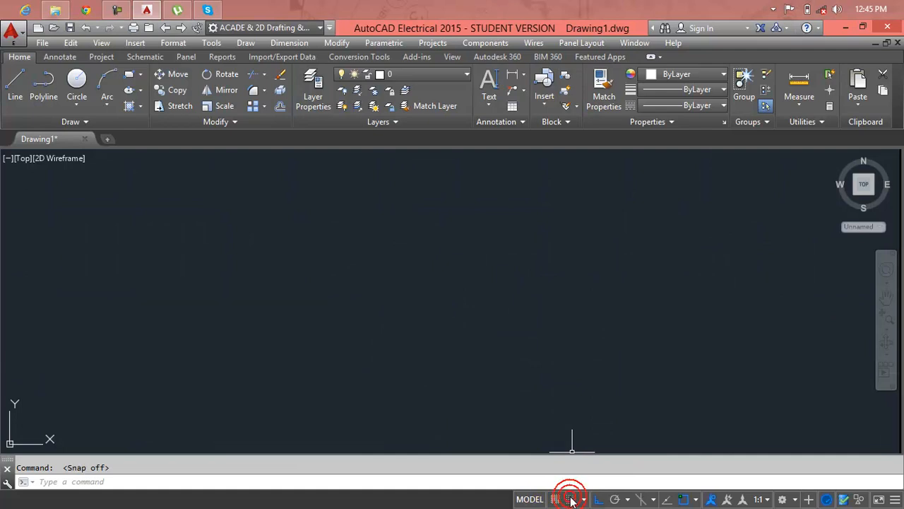
click(571, 499)
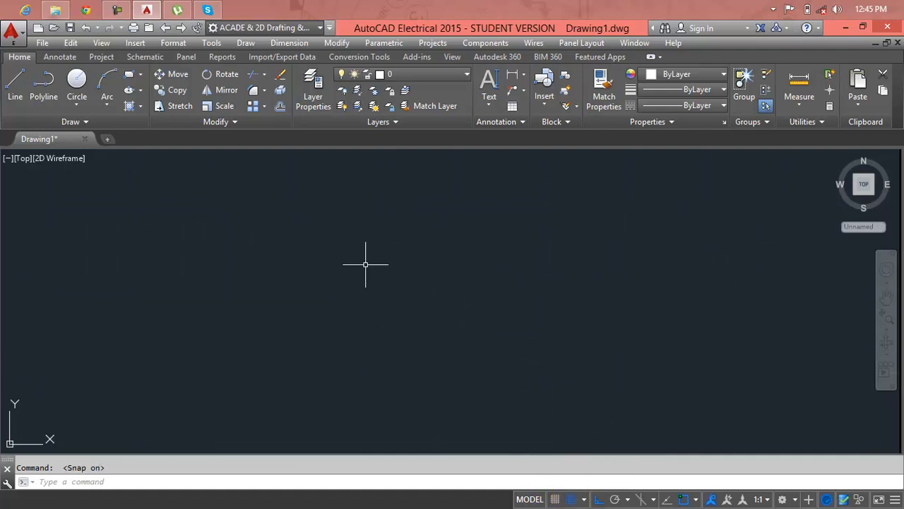
Try to draw a horizontal line with snap mode on, and cancel it.
text(l)
key(Return)
click(272, 256)
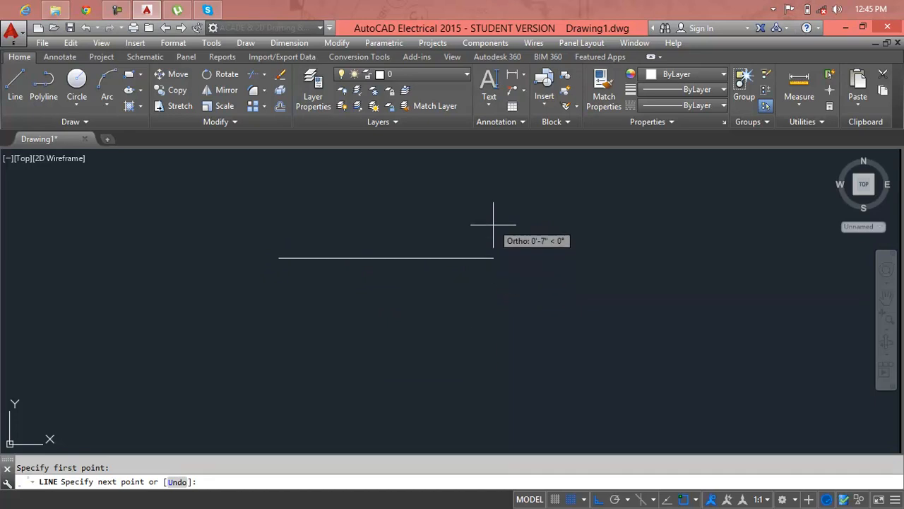
key(Escape)
Turn snap mode off and draw three connected lines running right, down, and about 2" back to the left.
click(572, 499)
text(l)
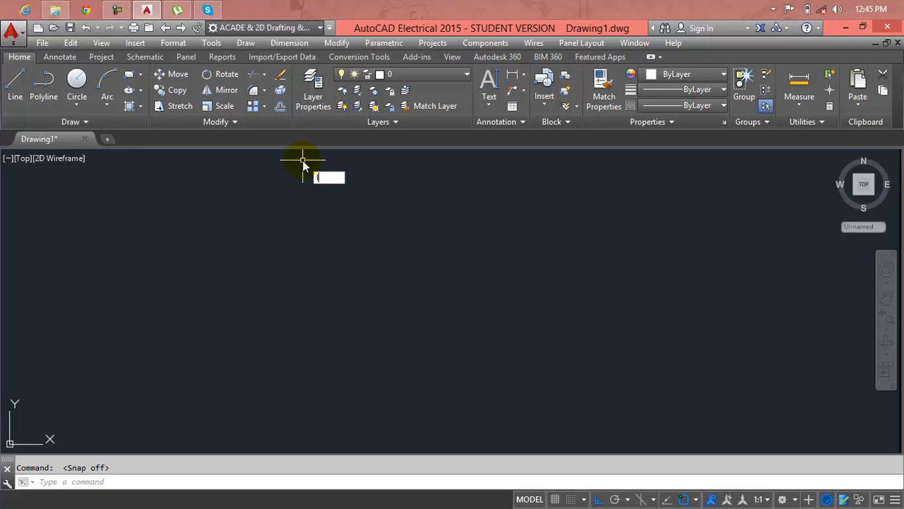
key(Return)
click(262, 278)
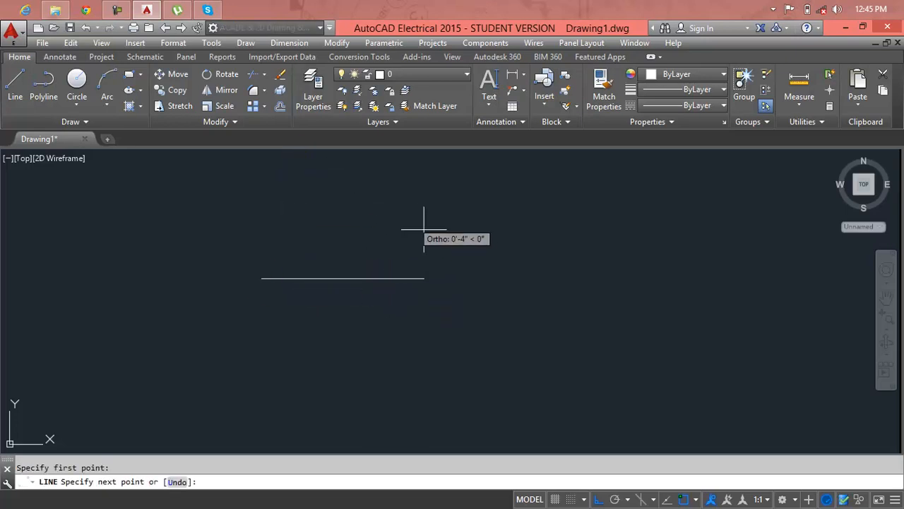
click(543, 277)
click(567, 361)
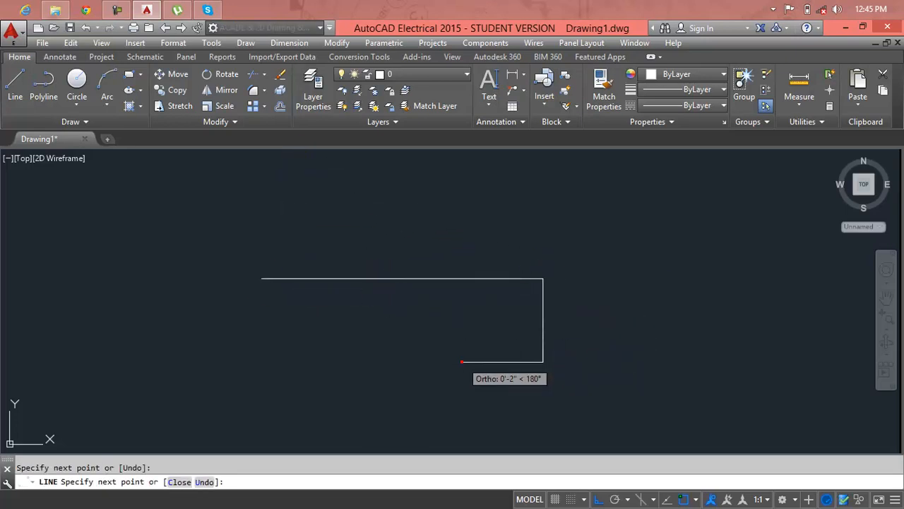
click(463, 362)
key(Return)
Delete the three connected lines and turn the grid on.
click(486, 363)
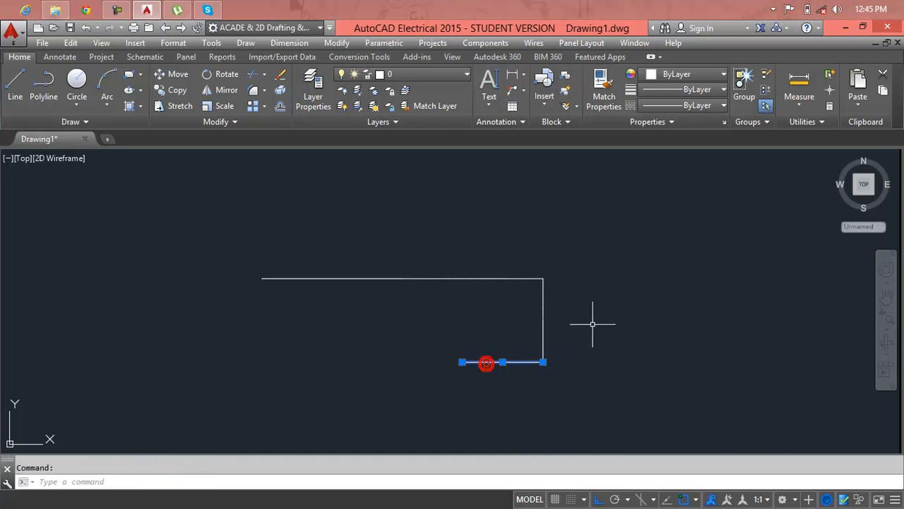
click(627, 243)
click(427, 387)
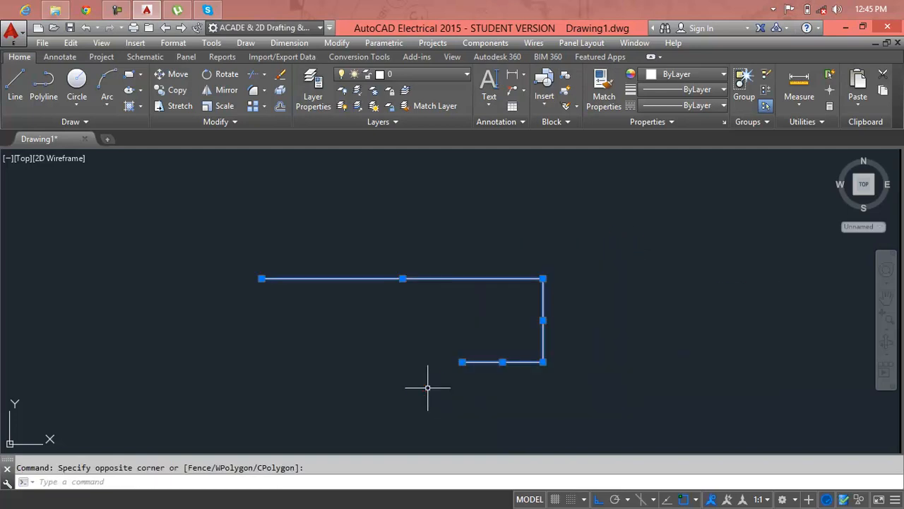
key(Delete)
click(555, 500)
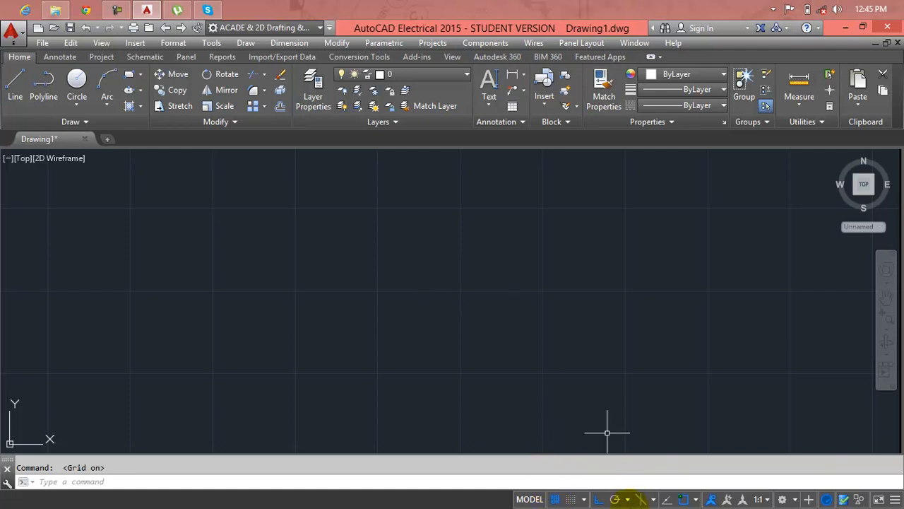
Turn ortho mode off while trying out a line from the middle of the drawing, and cancel the line.
click(628, 499)
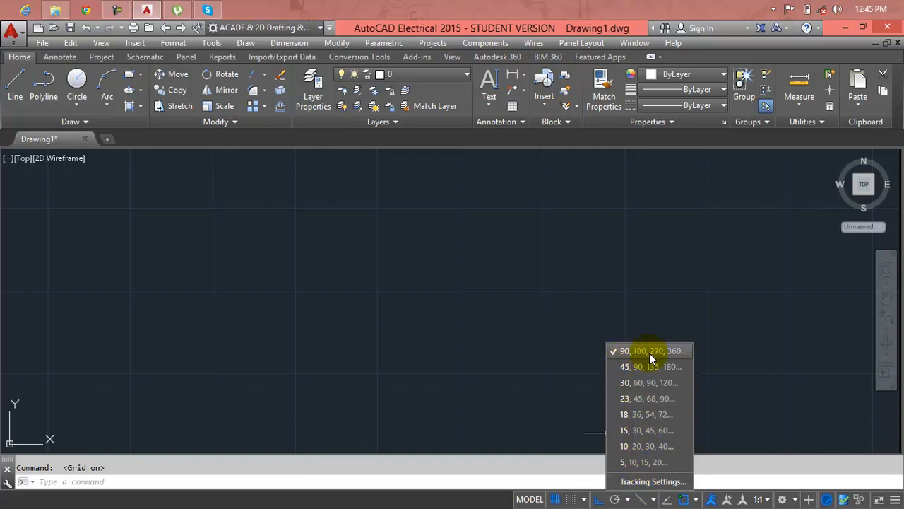
click(376, 298)
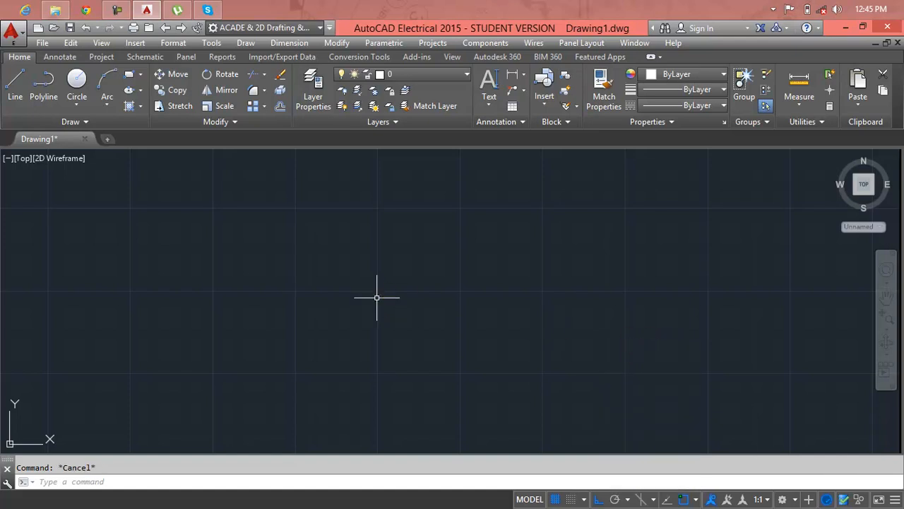
text(l)
key(Return)
click(376, 332)
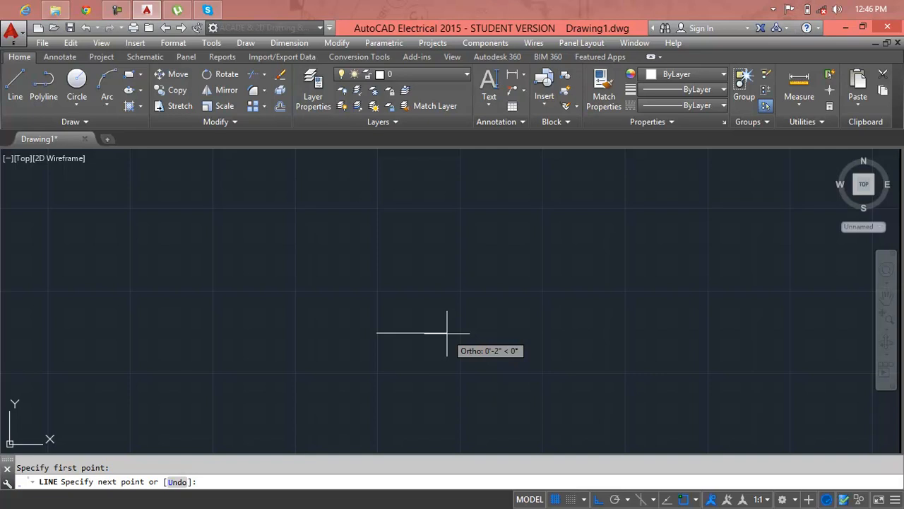
key(F8)
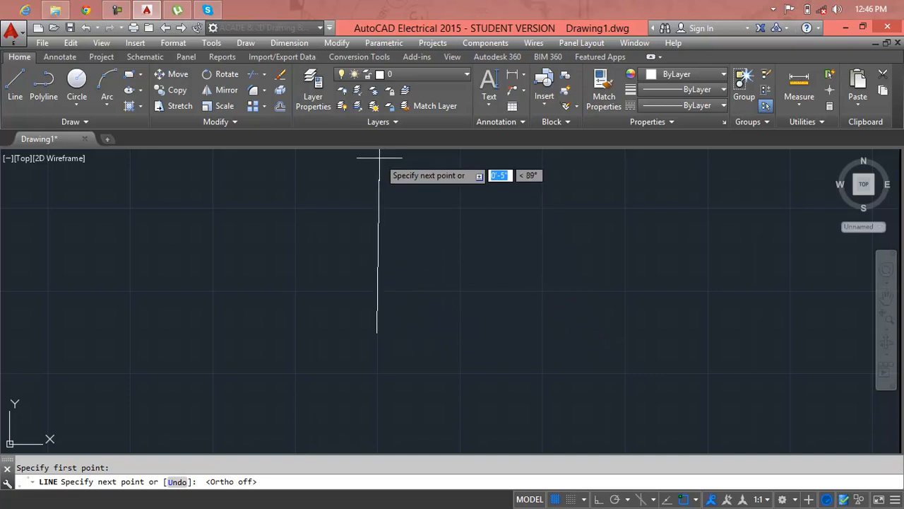
key(Escape)
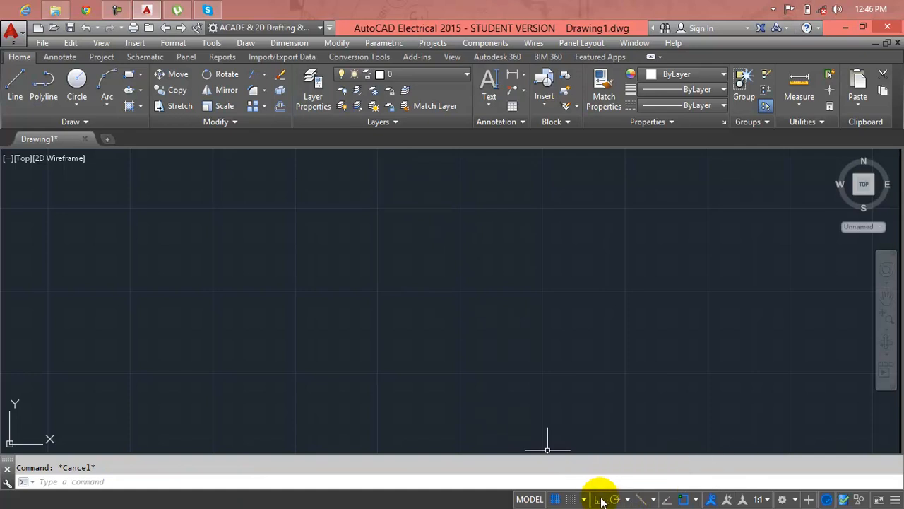
Enable polar tracking in the Drafting Settings and apply the change.
click(651, 500)
click(628, 499)
click(628, 499)
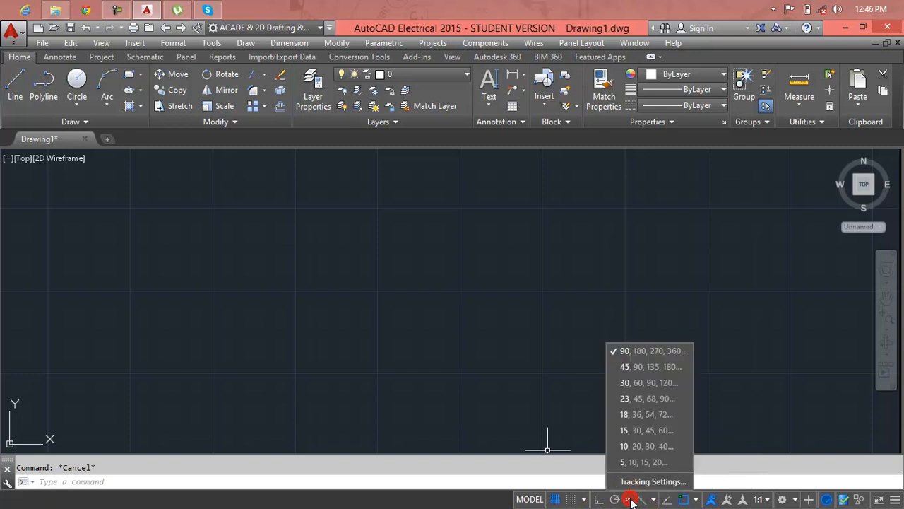
click(635, 483)
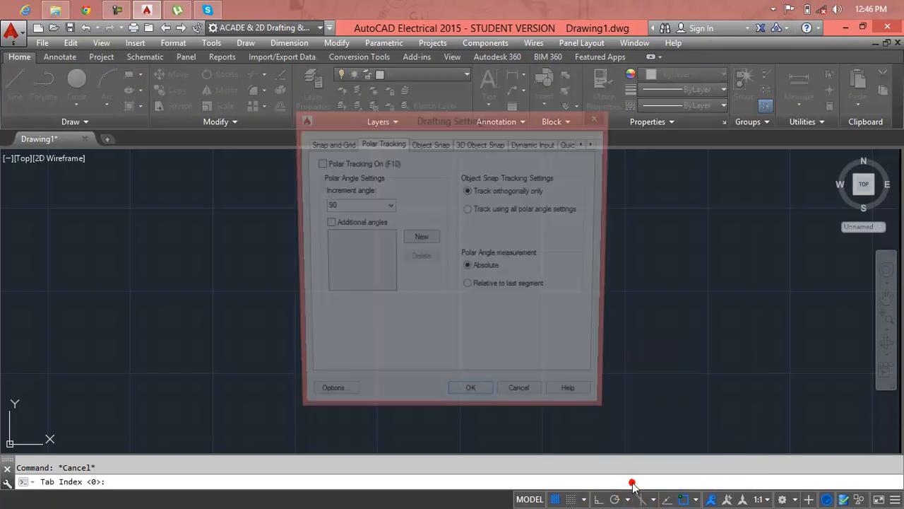
click(328, 165)
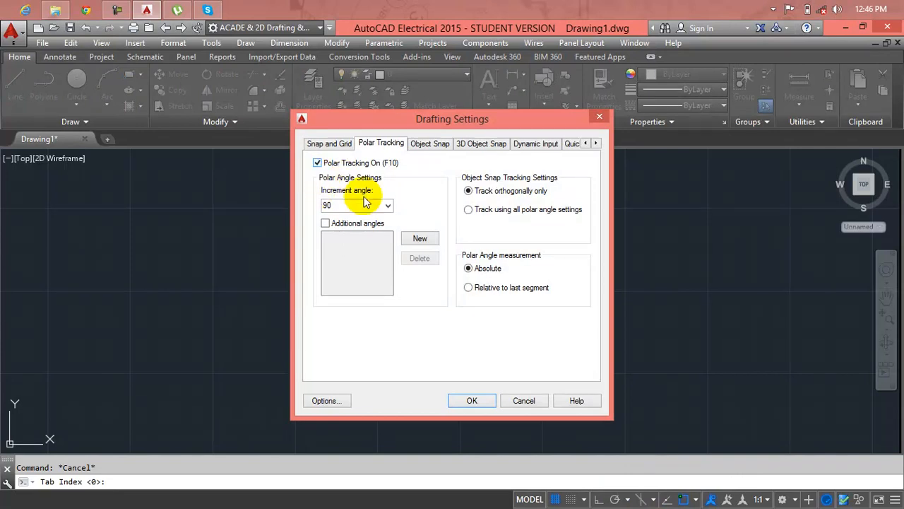
click(471, 401)
Try to draw a vertical line along the polar tracking path, both upward and downward, and cancel it.
text(l)
key(Return)
click(314, 305)
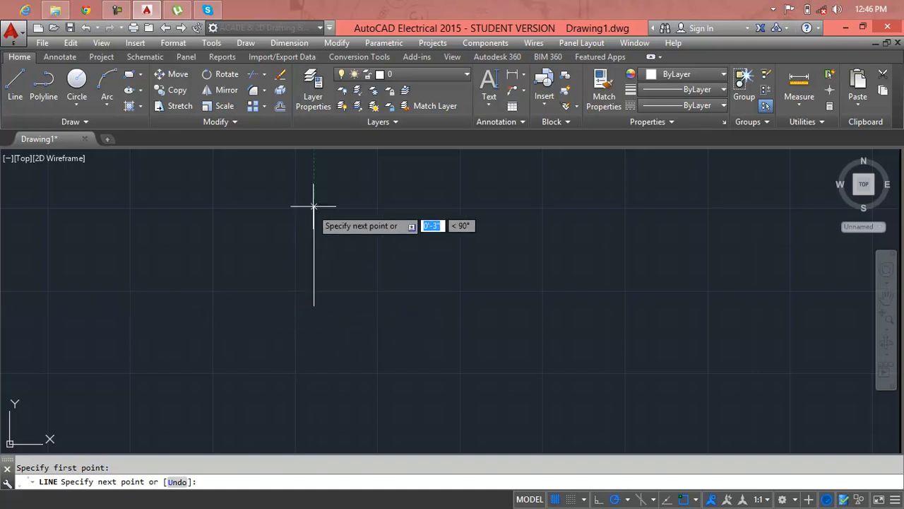
middle_drag(314, 168, 312, 207)
scroll(315, 263, down, 3)
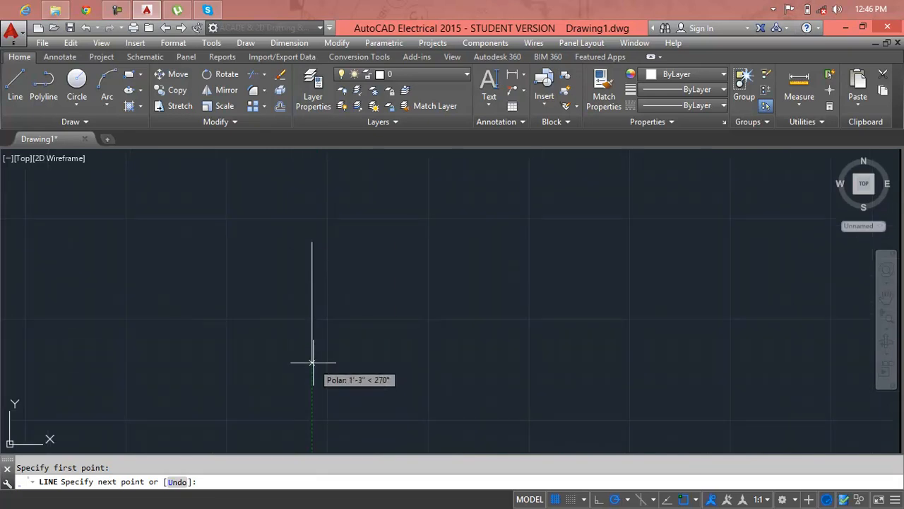
key(Escape)
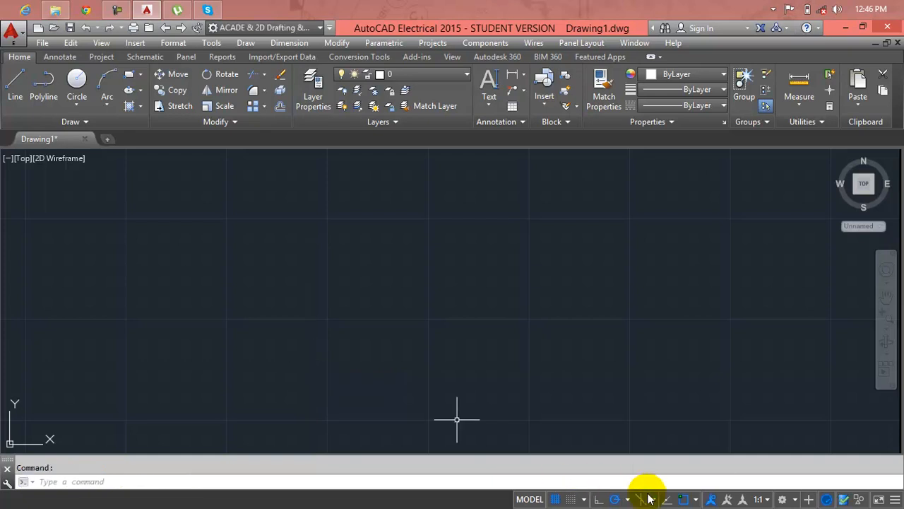
Set the polar tracking increment angle to 45 degrees.
click(630, 498)
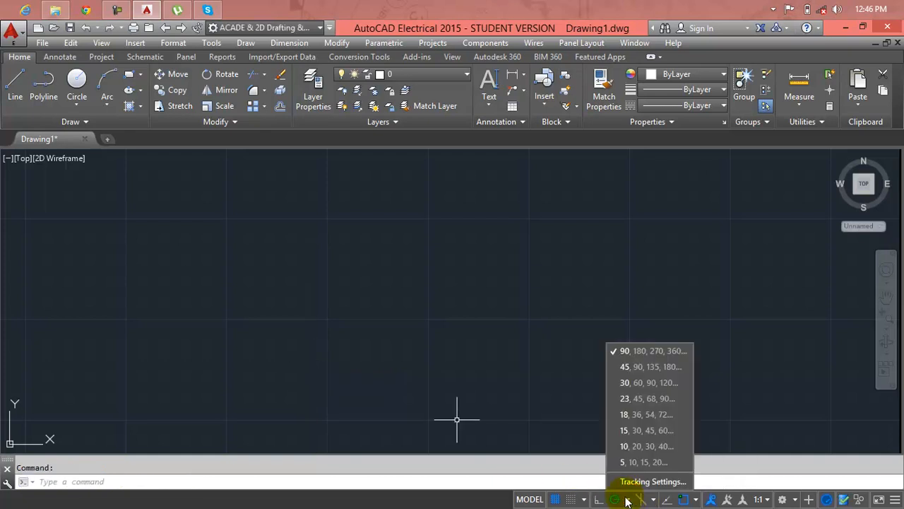
click(641, 369)
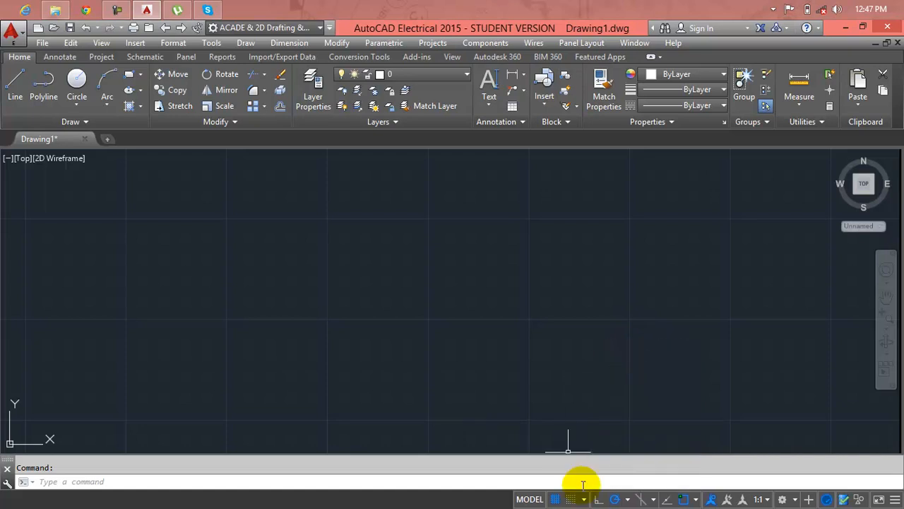
click(627, 499)
key(Escape)
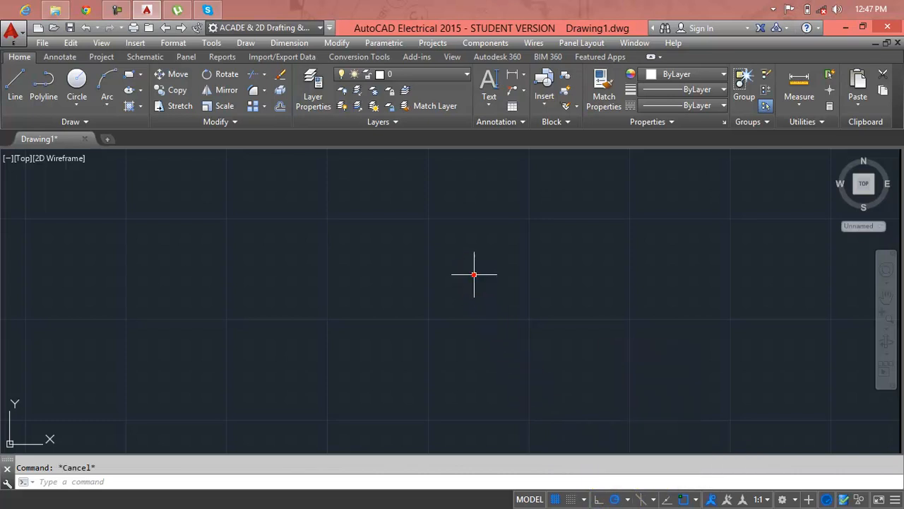
Try out a line from the middle of the drawing along the 135° and 180° polar tracking paths, and cancel it.
text(l)
key(Return)
click(345, 274)
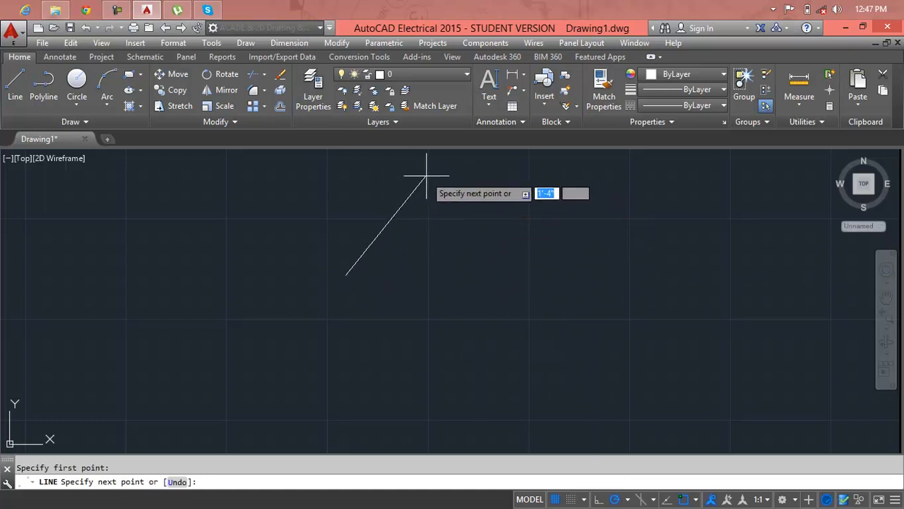
middle_drag(428, 182, 385, 328)
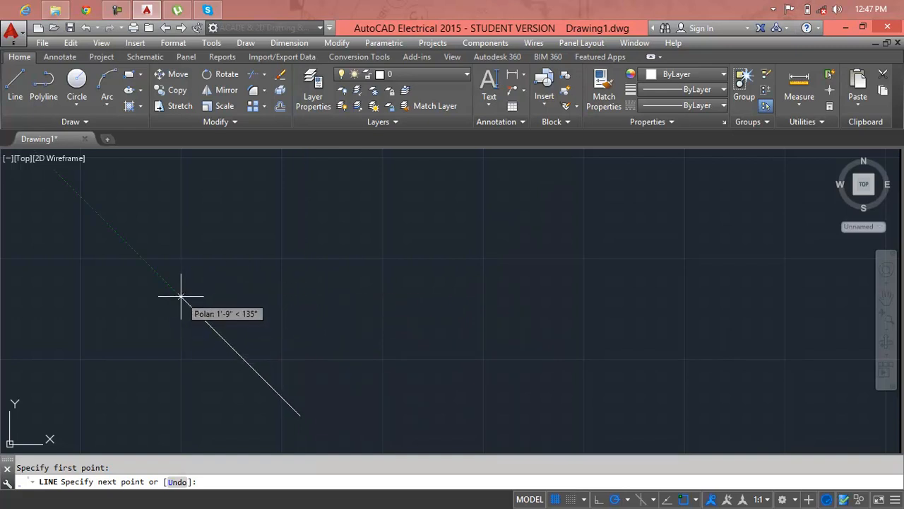
middle_drag(181, 296, 254, 206)
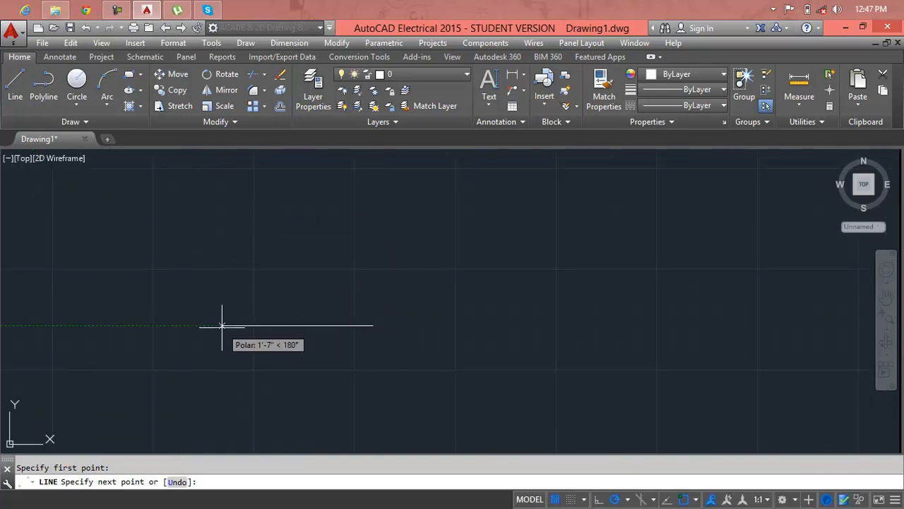
key(Escape)
Set the polar tracking increment angle to 5 degrees, try out a nearly vertical line, and cancel it.
click(630, 498)
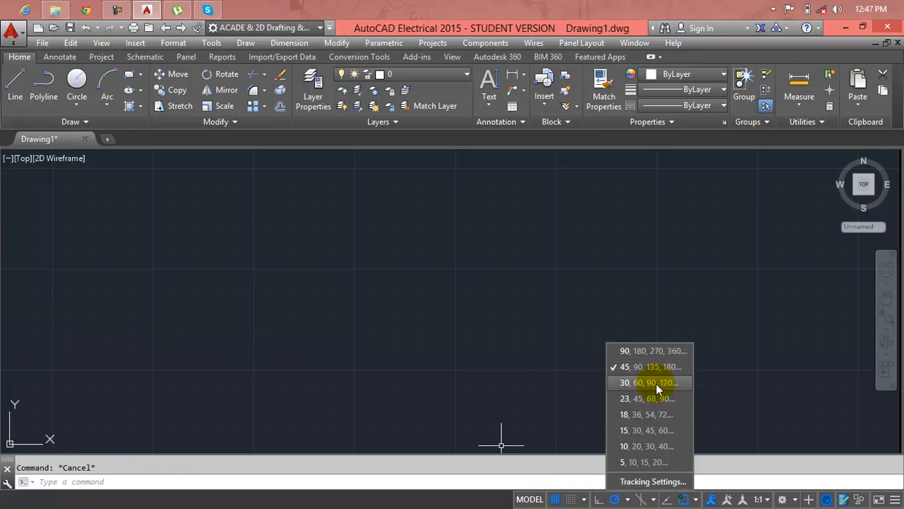
click(644, 462)
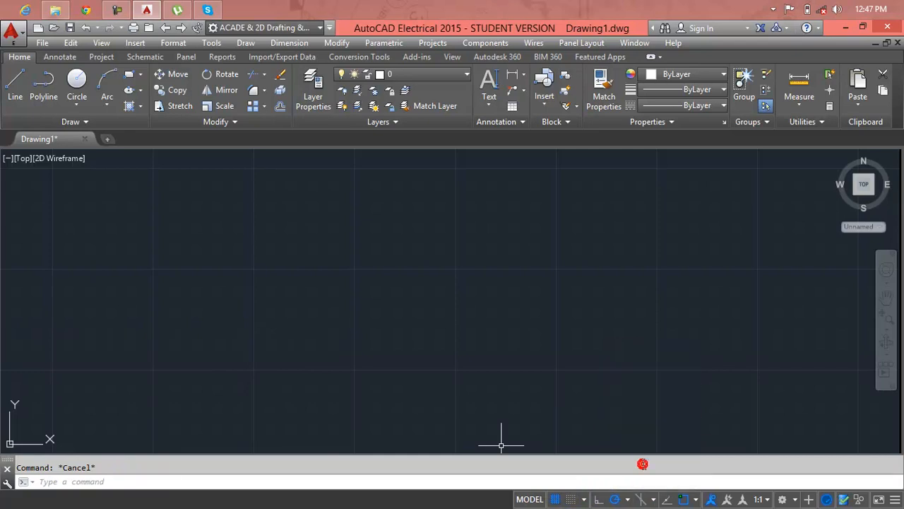
key(Return)
click(339, 282)
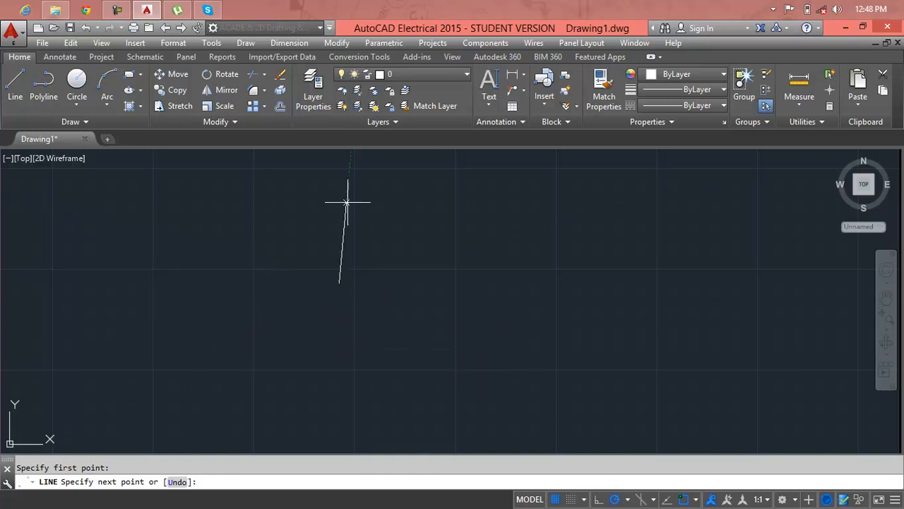
key(Escape)
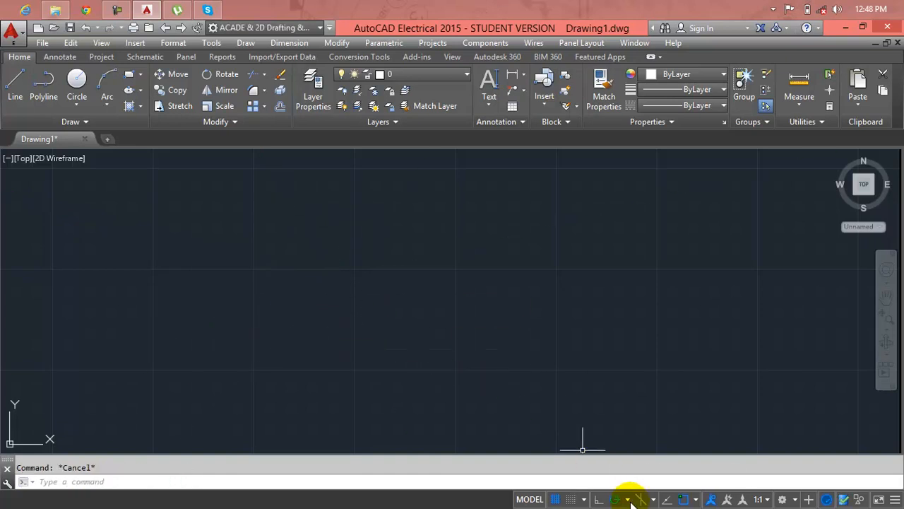
Enable additional polar angles in the polar tracking settings, add a 33-degree angle, and apply the change.
click(629, 499)
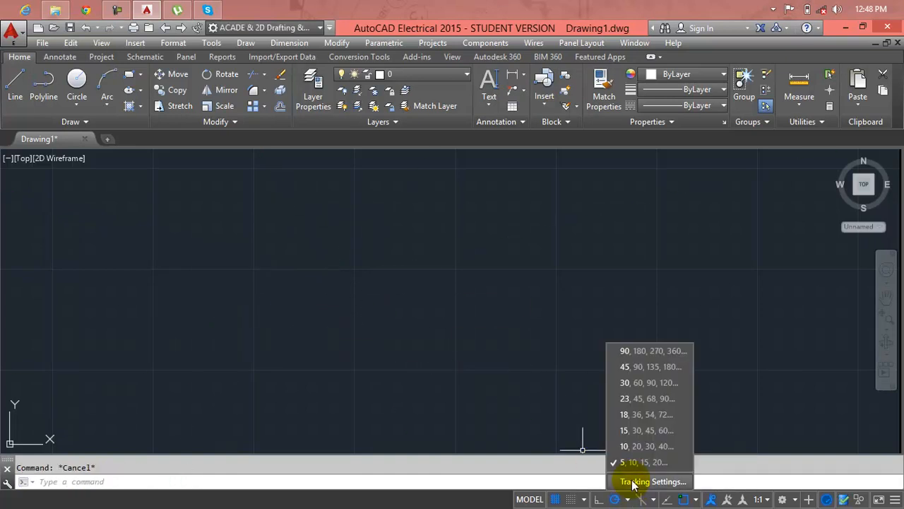
click(635, 483)
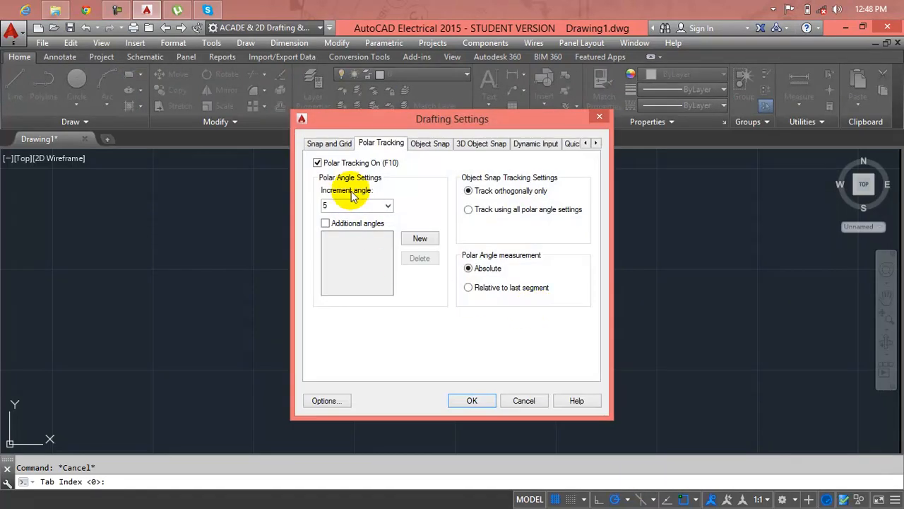
click(387, 206)
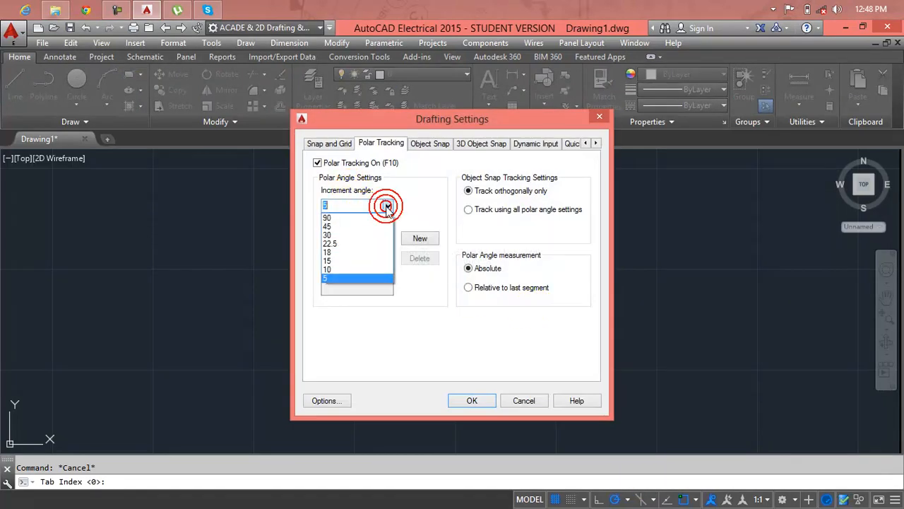
click(387, 205)
click(326, 223)
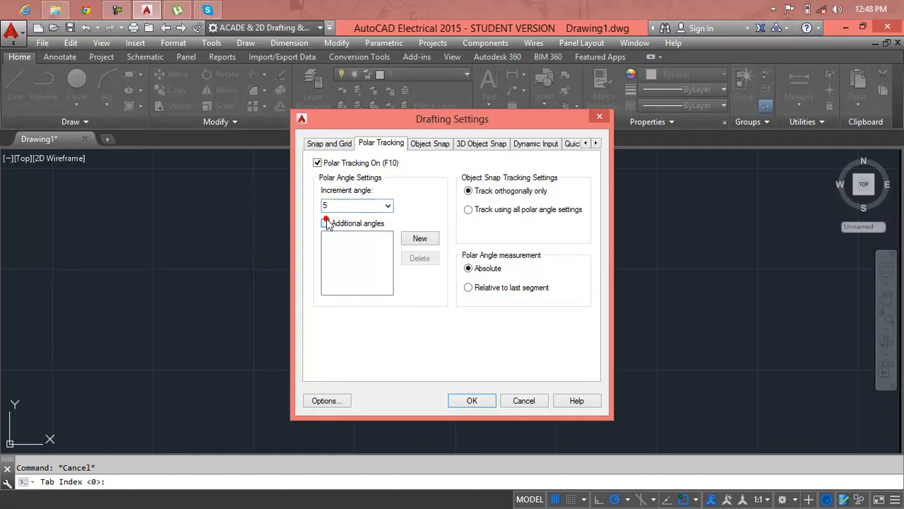
click(419, 238)
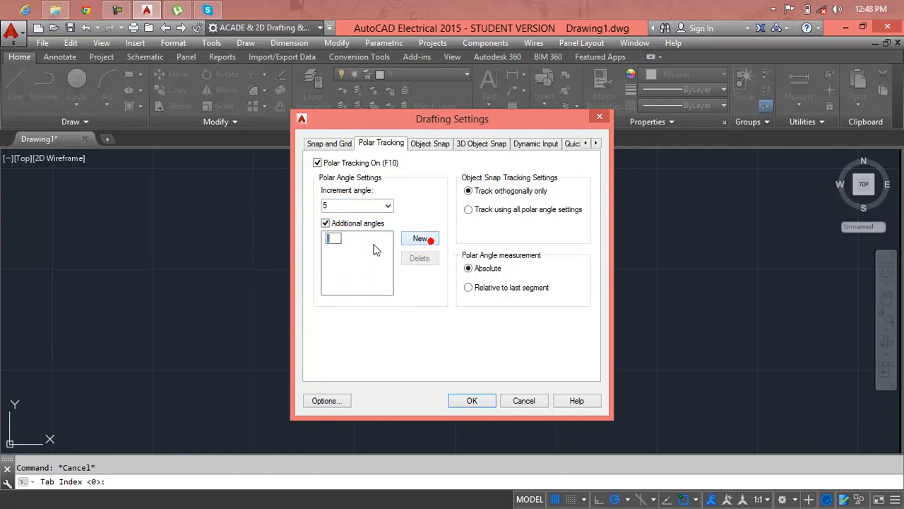
drag(335, 239, 318, 238)
click(369, 252)
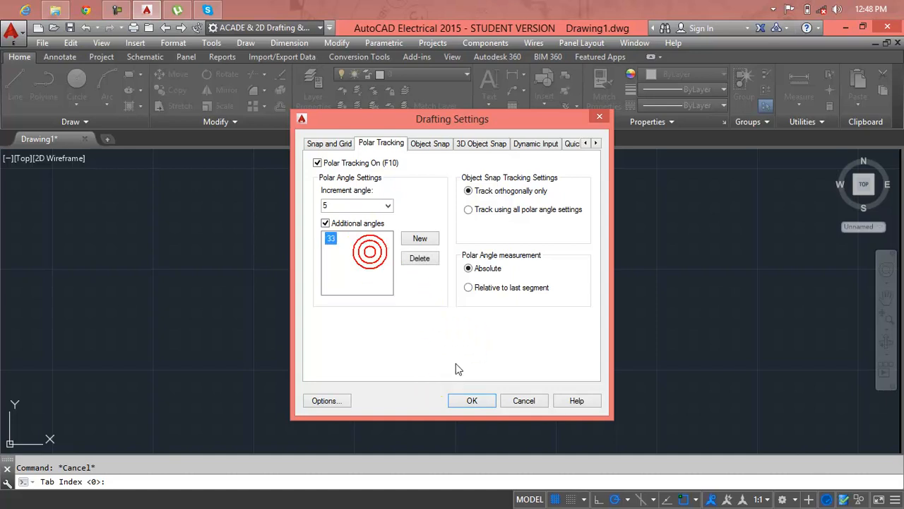
click(472, 400)
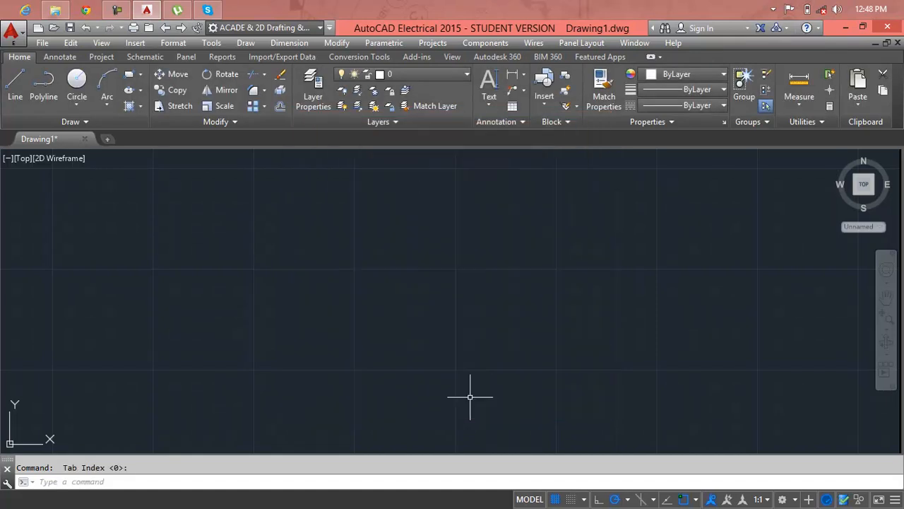
Try out a line along the 33-degree polar tracking path, and cancel it.
text(l)
key(Return)
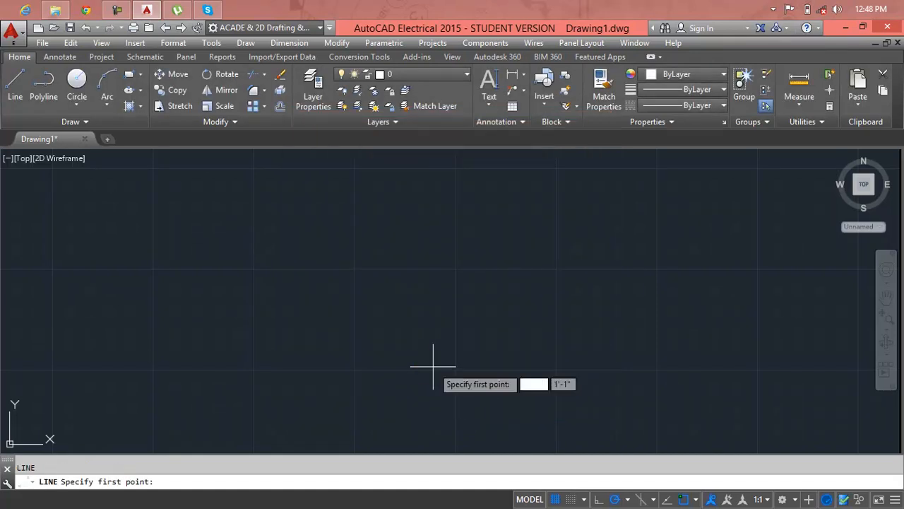
click(347, 358)
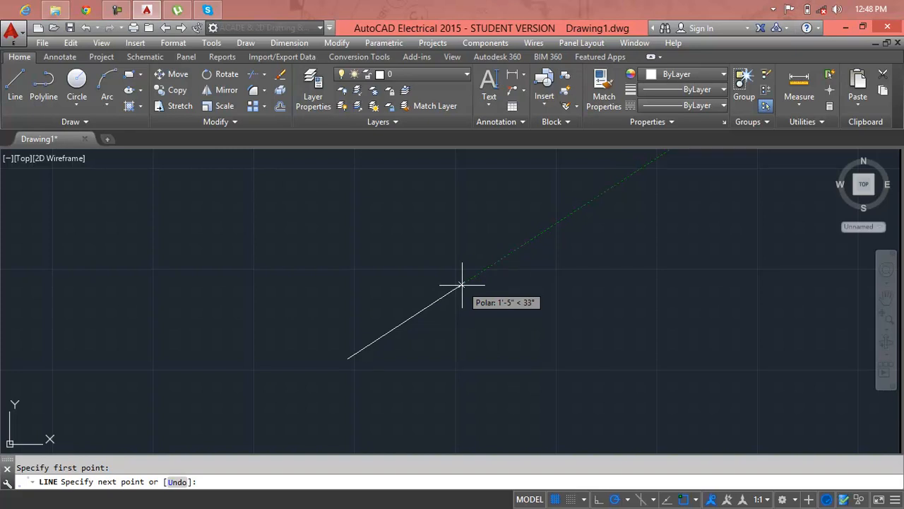
key(Escape)
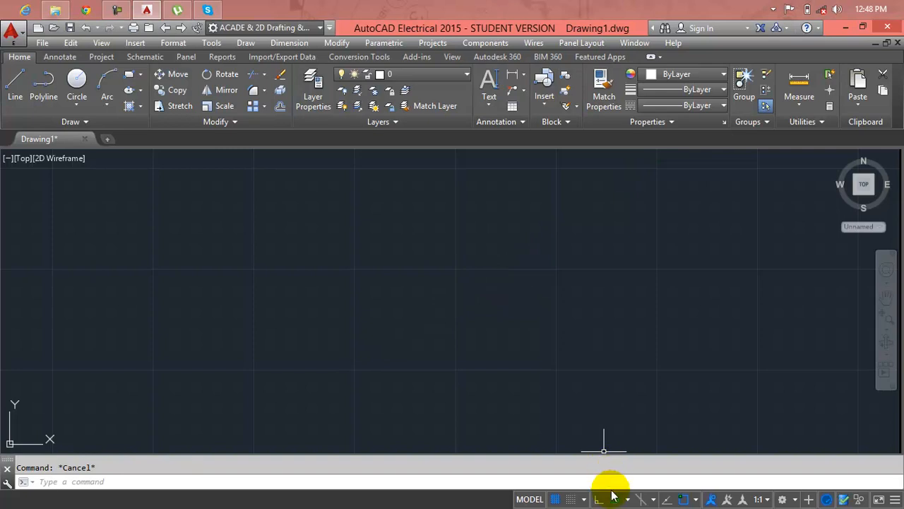
Set the polar tracking increment angle back to 90 degrees.
click(628, 500)
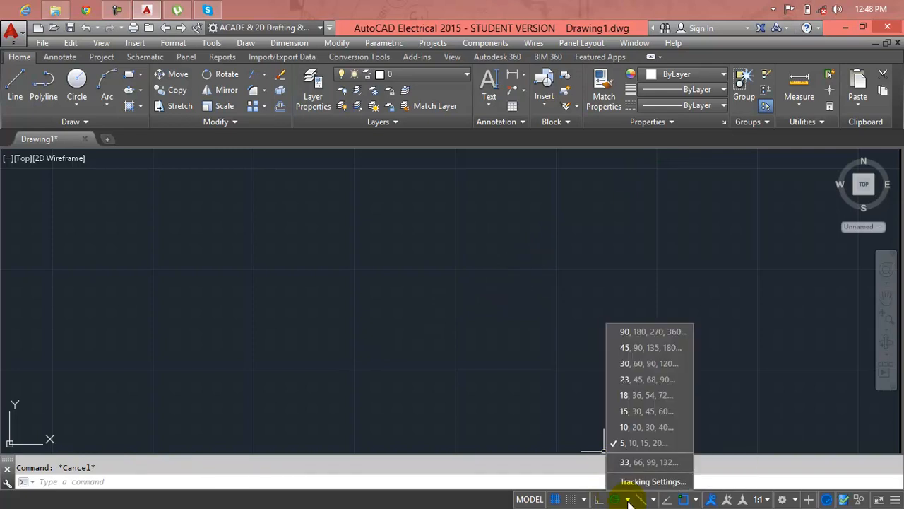
click(667, 332)
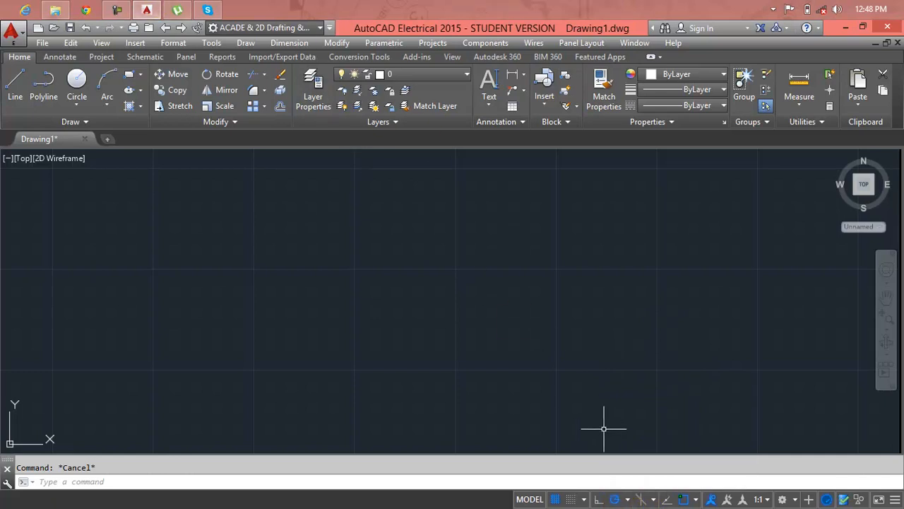
click(628, 501)
click(628, 501)
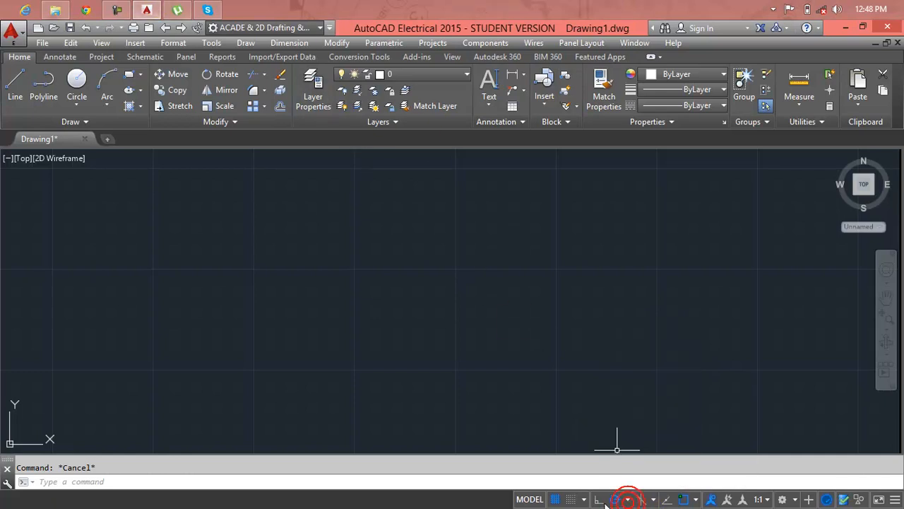
Clear all object snap modes in the object snap settings, keeping object snap on, and apply the change.
click(655, 500)
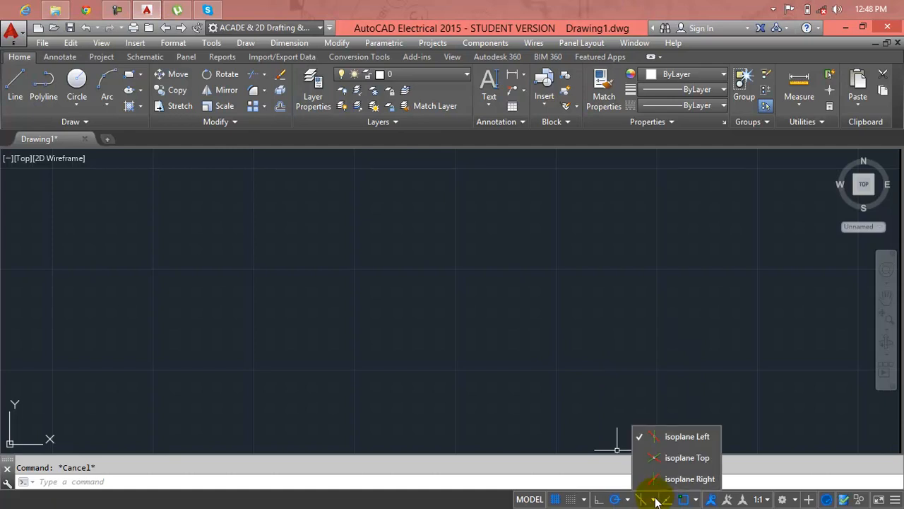
click(694, 500)
click(695, 500)
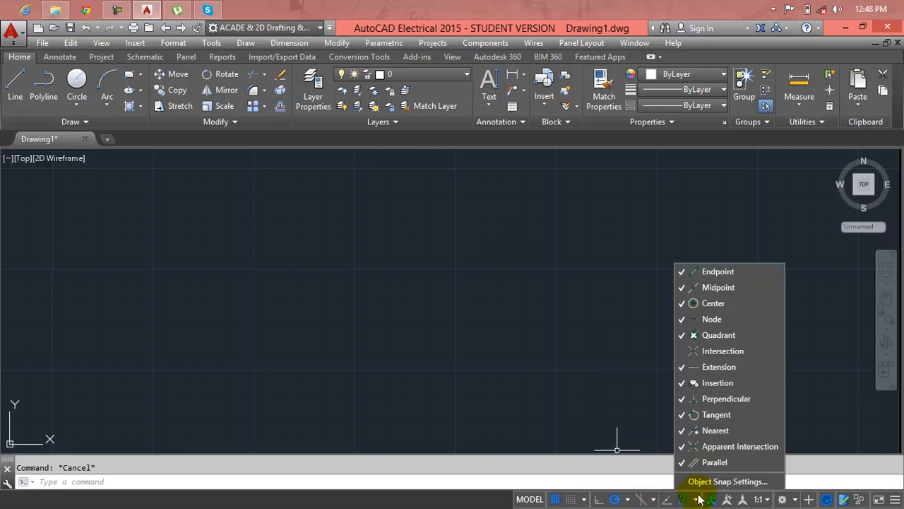
click(699, 481)
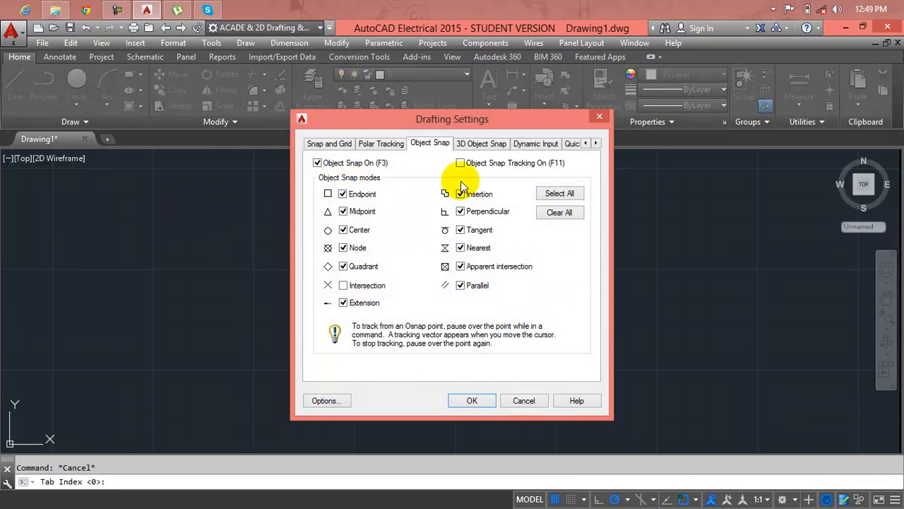
drag(436, 121, 636, 170)
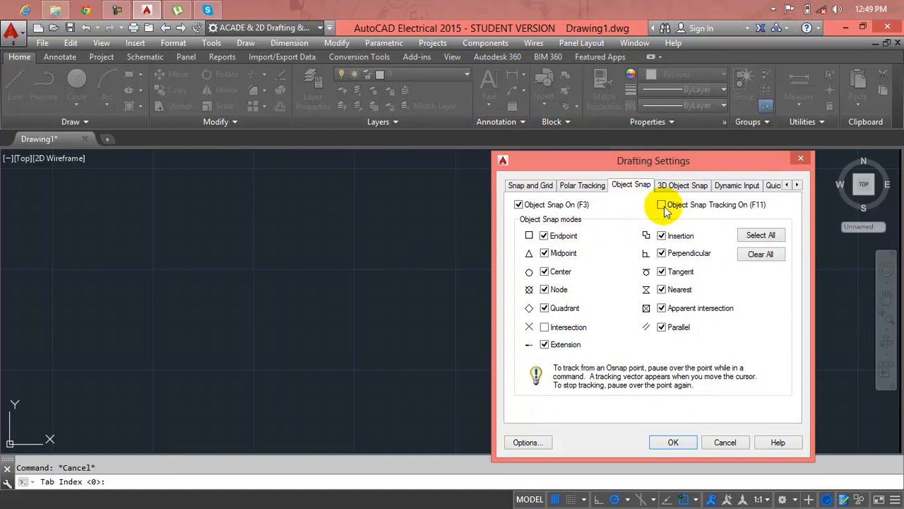
click(761, 256)
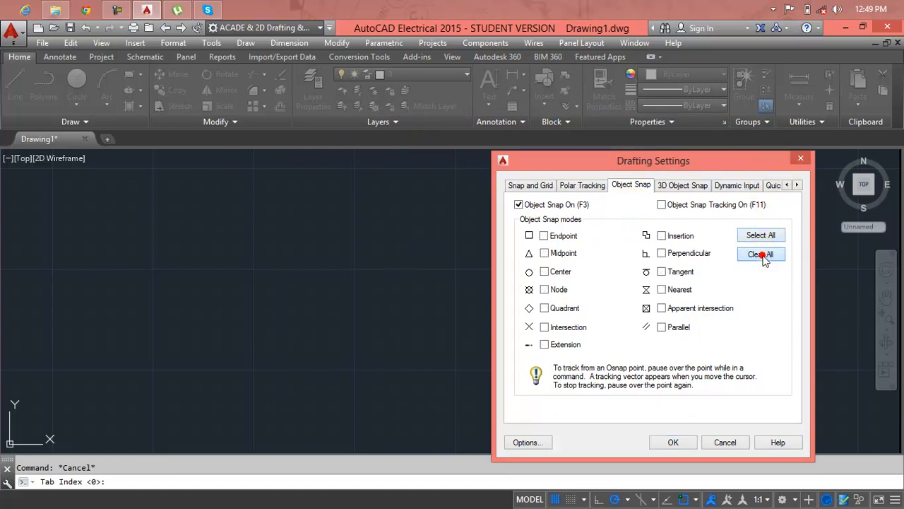
click(673, 442)
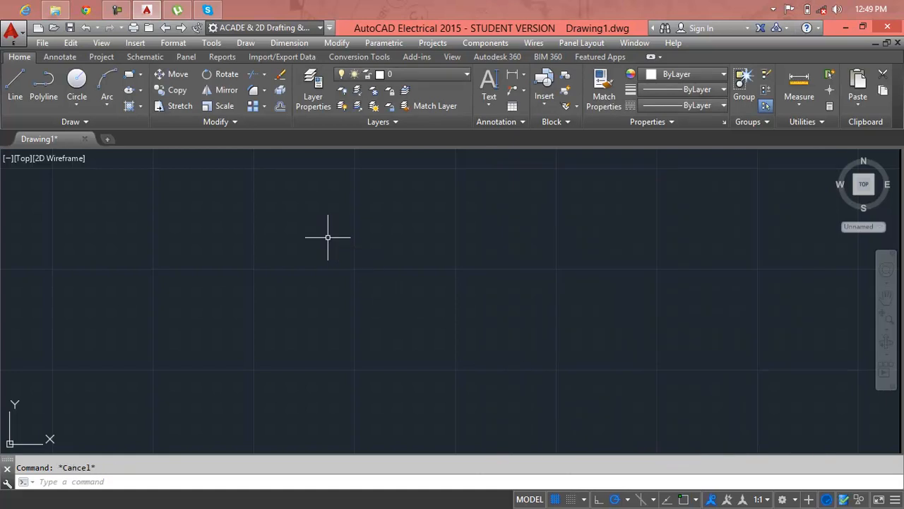
Draw a long horizontal line across the upper part of the drawing with ortho mode turned on.
text(l)
key(Return)
click(210, 238)
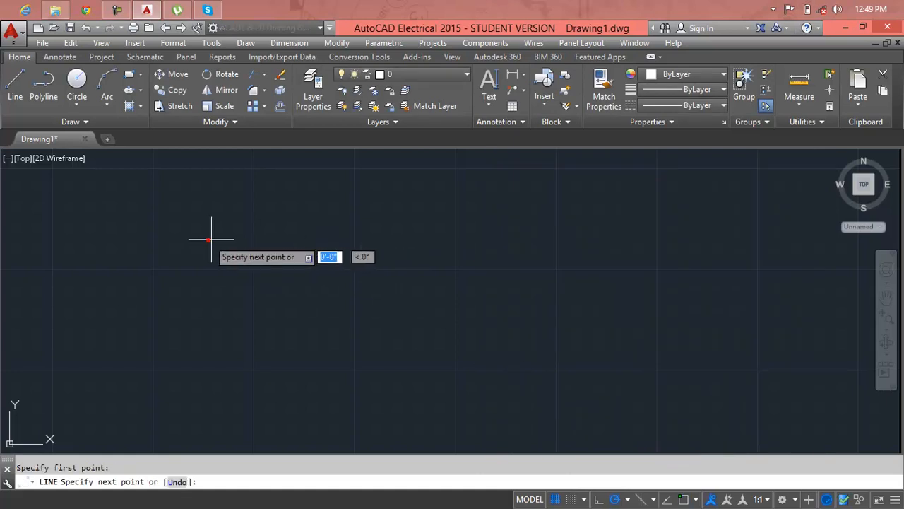
key(F8)
click(642, 233)
key(Return)
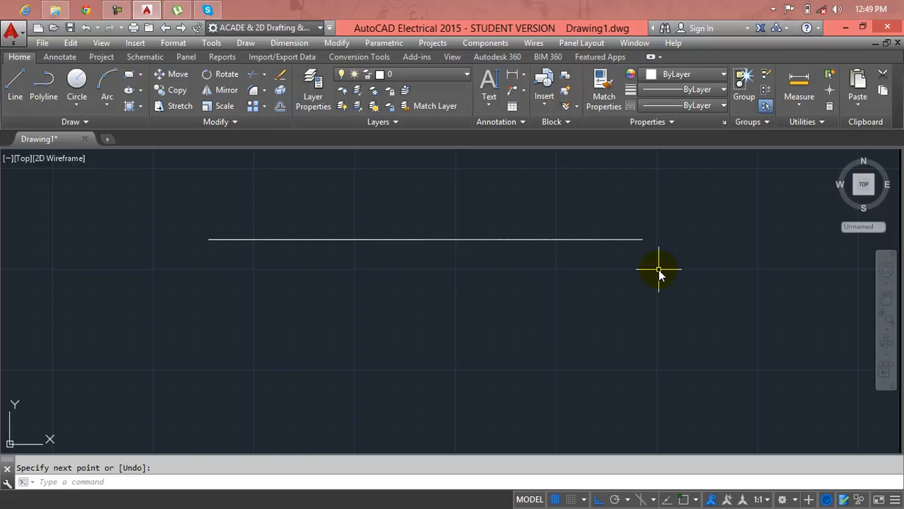
Start another line and turn on the Endpoint object snap to locate the existing line's ends.
key(Return)
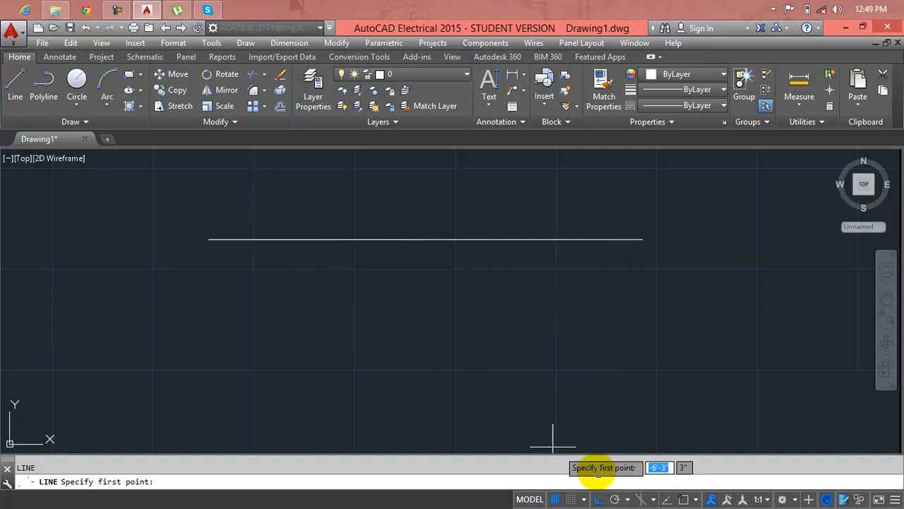
click(696, 499)
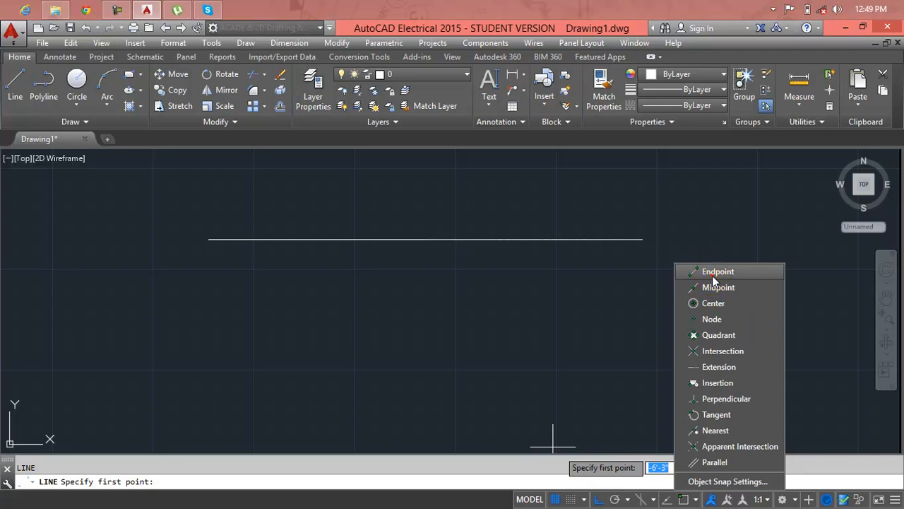
click(651, 240)
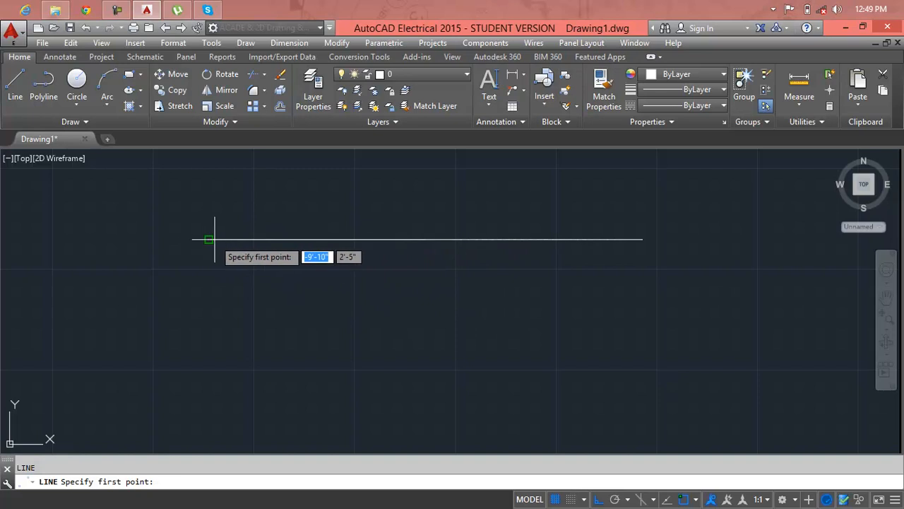
Turn on all object snap modes in the object snap settings and accept the change.
click(696, 499)
click(706, 481)
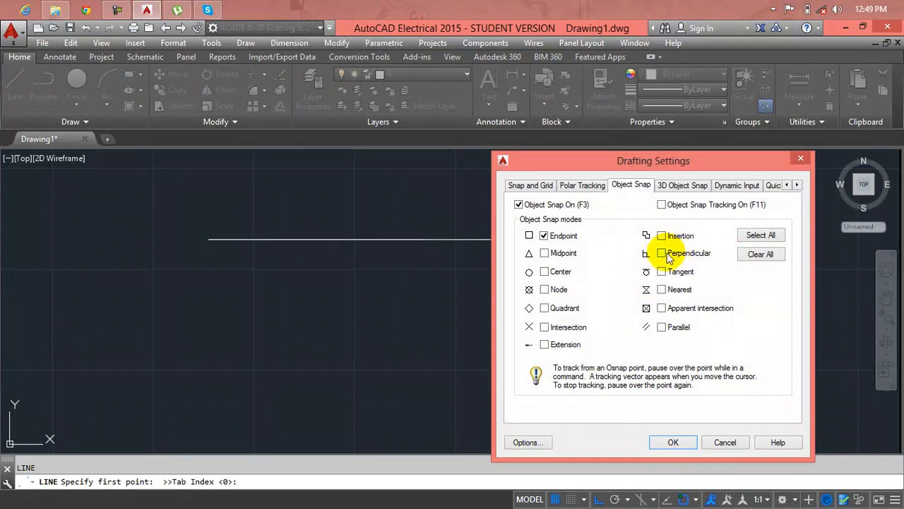
click(669, 255)
click(779, 238)
click(687, 441)
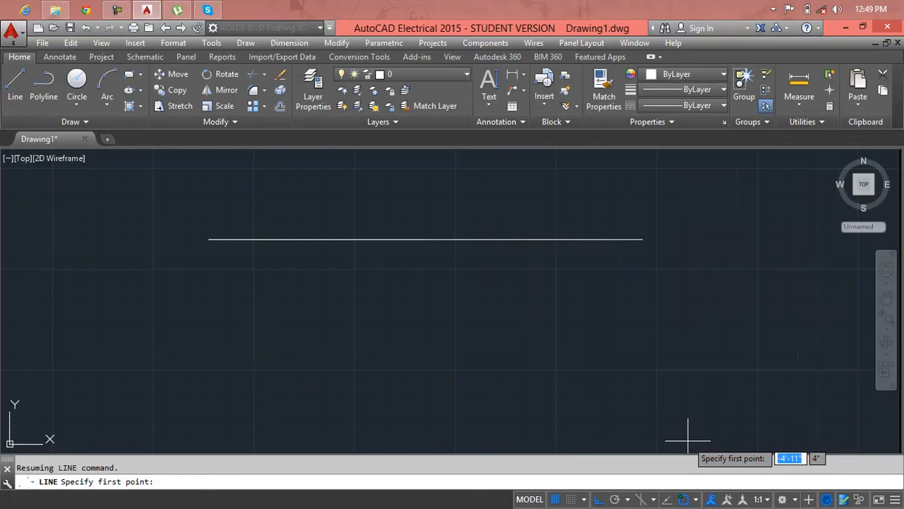
Draw a short vertical line straight down from the midpoint of the horizontal line.
click(425, 239)
click(420, 318)
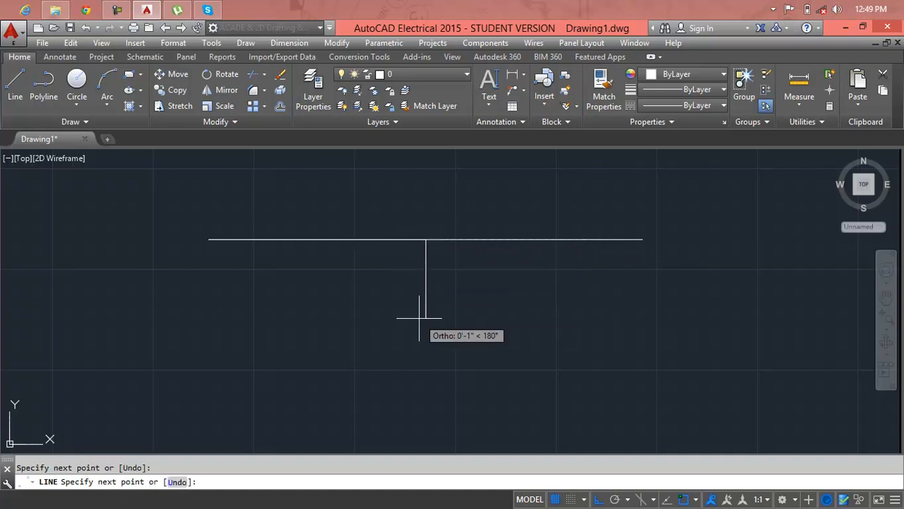
key(Return)
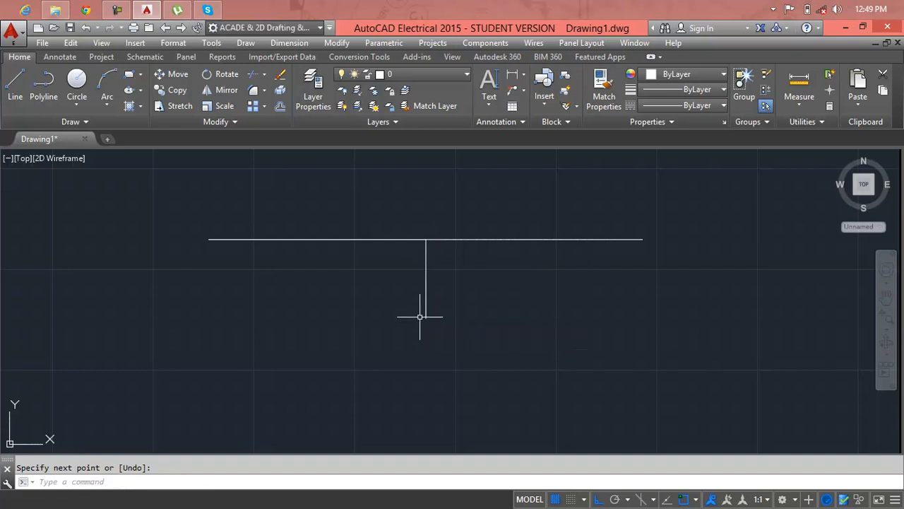
Review the object snap, polar tracking, and snap and grid drafting settings, toggling Snap On and leaving it off.
click(696, 500)
click(714, 479)
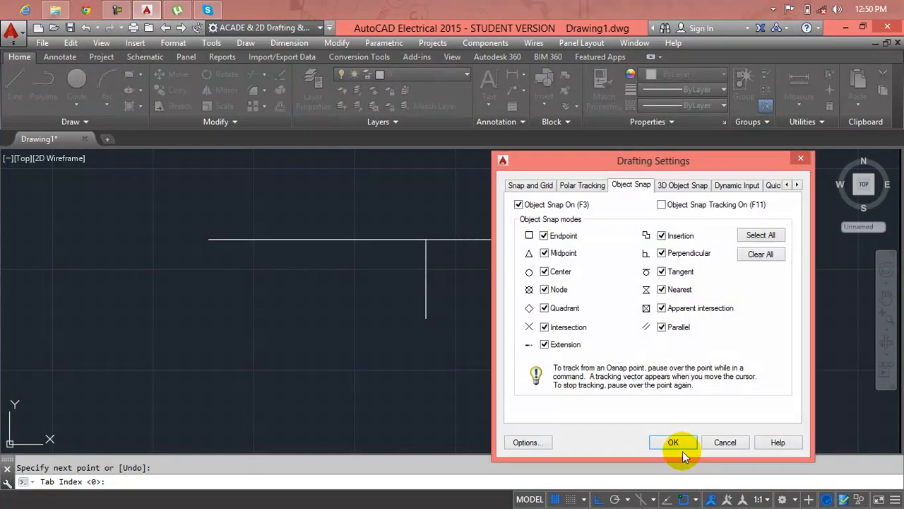
click(602, 189)
click(622, 186)
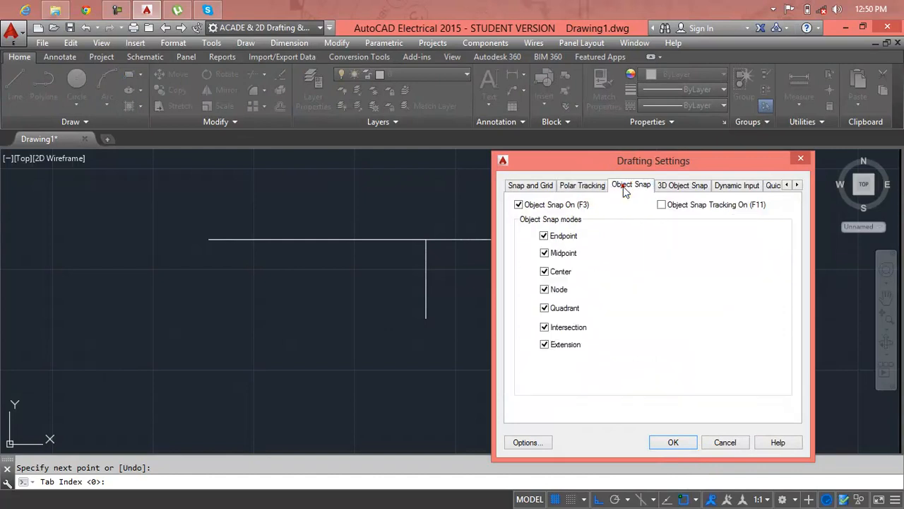
click(530, 186)
click(536, 209)
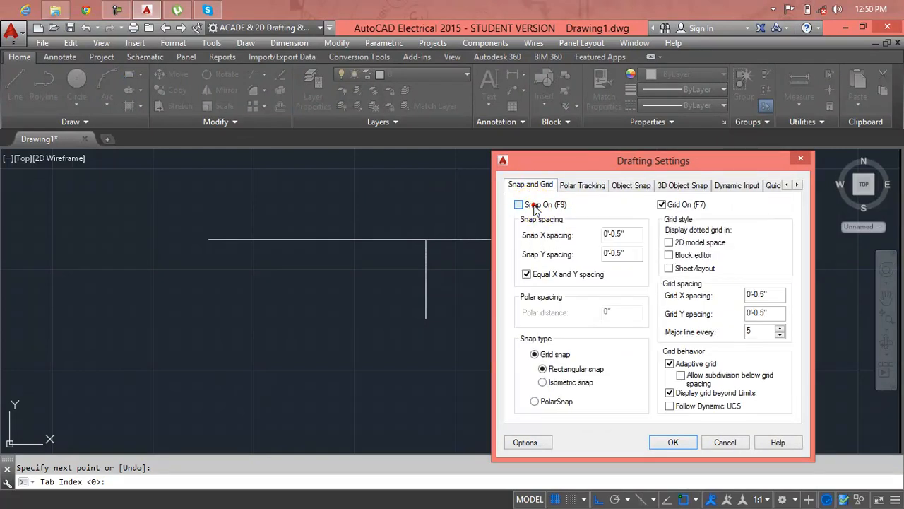
click(536, 209)
click(535, 209)
click(535, 210)
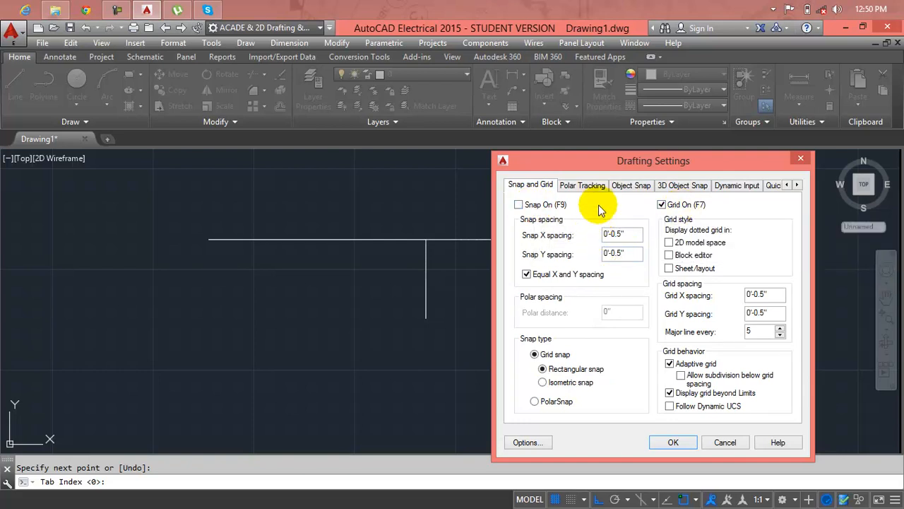
Review the 3D object snap, dynamic input, pointer input, quick properties and selection cycling settings, and dismiss the drafting settings.
click(616, 191)
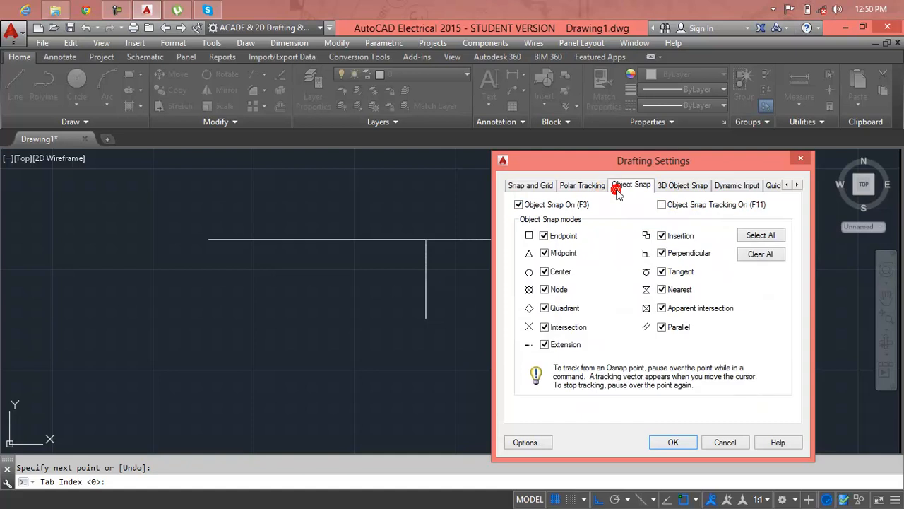
click(671, 186)
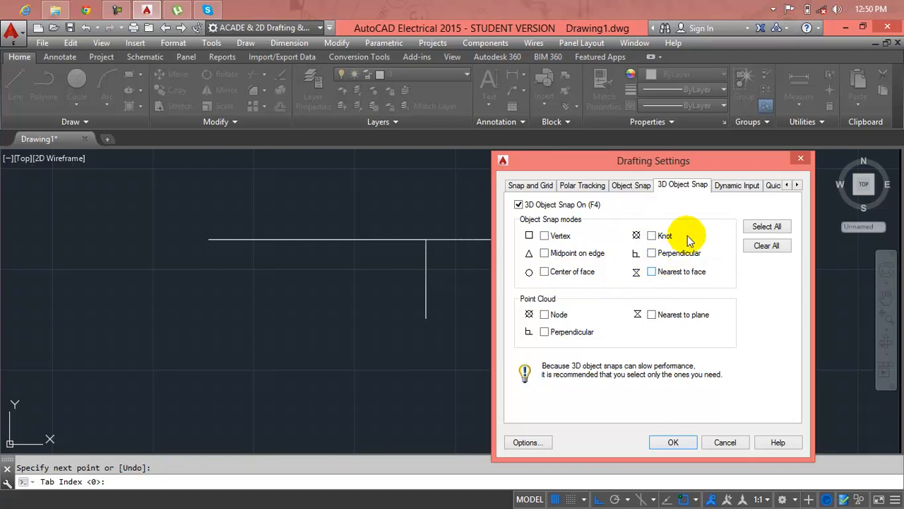
click(727, 190)
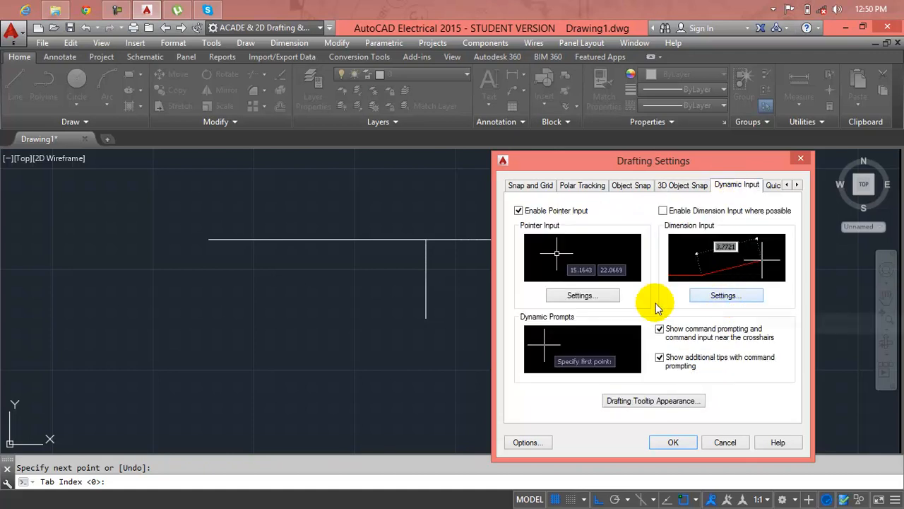
click(609, 296)
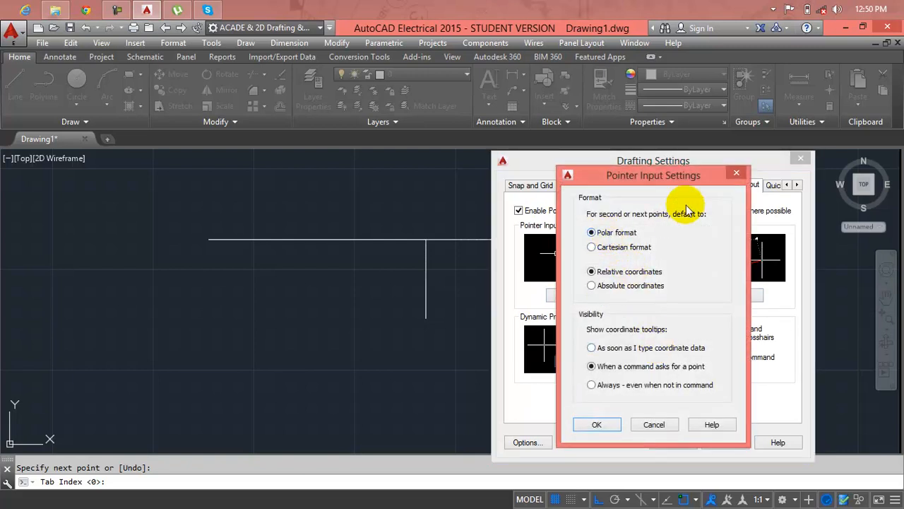
click(734, 175)
click(769, 184)
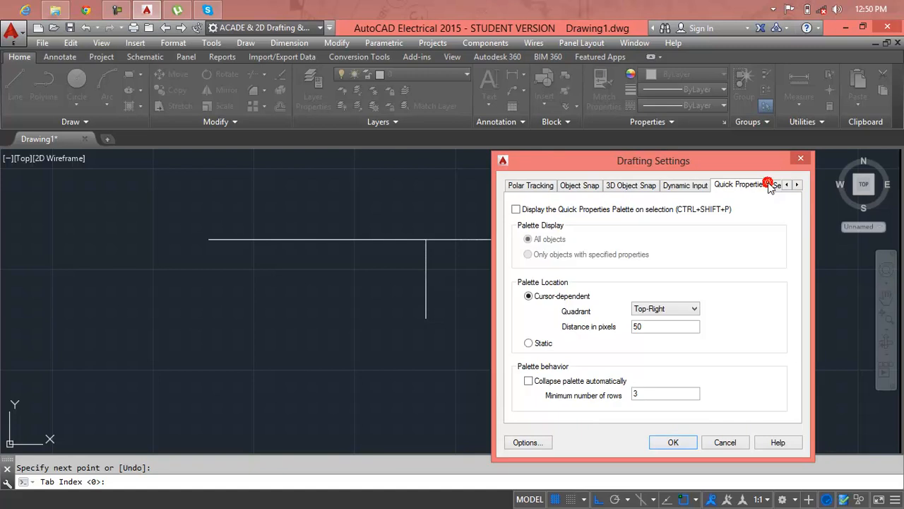
click(777, 185)
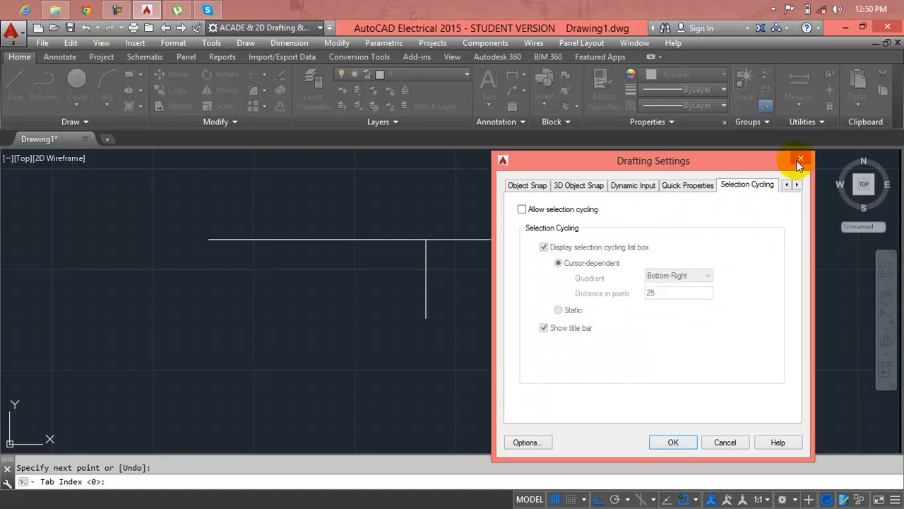
click(799, 161)
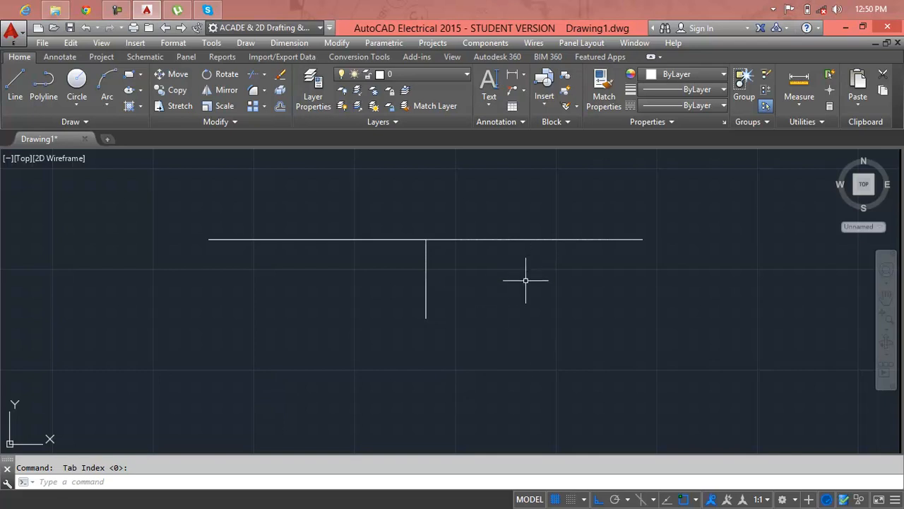
Enlarge the crosshair size to 65 in the display options and apply it.
click(11, 29)
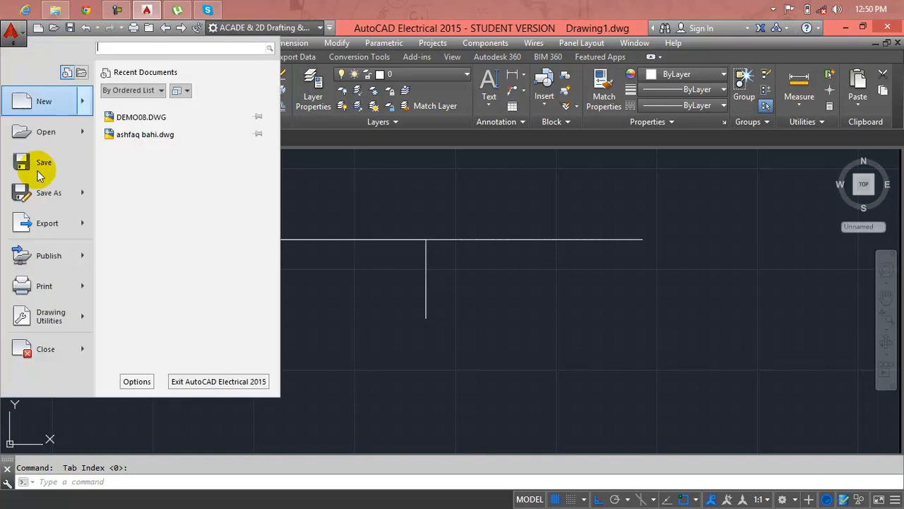
click(135, 382)
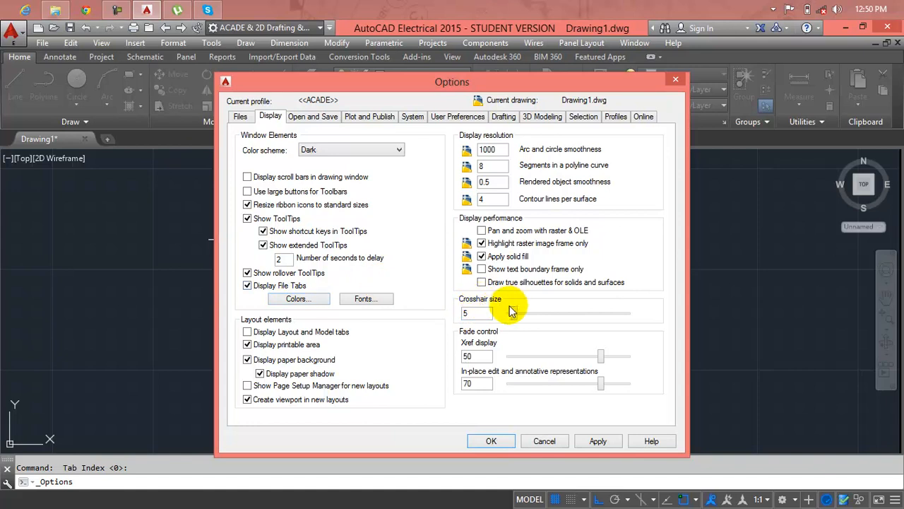
drag(517, 314, 538, 314)
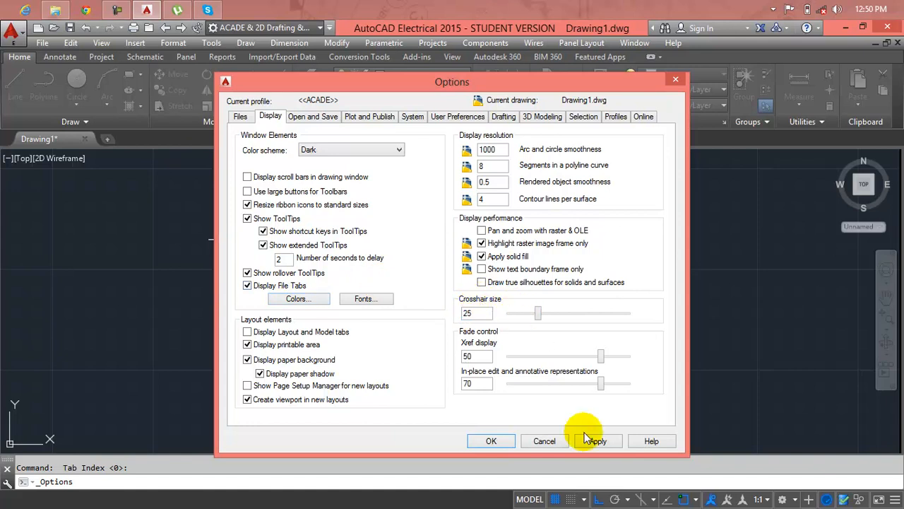
click(602, 316)
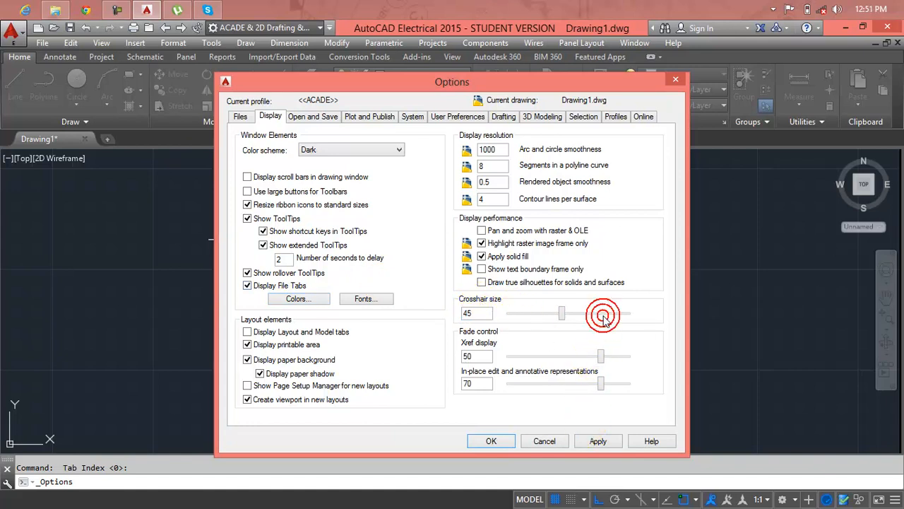
click(599, 441)
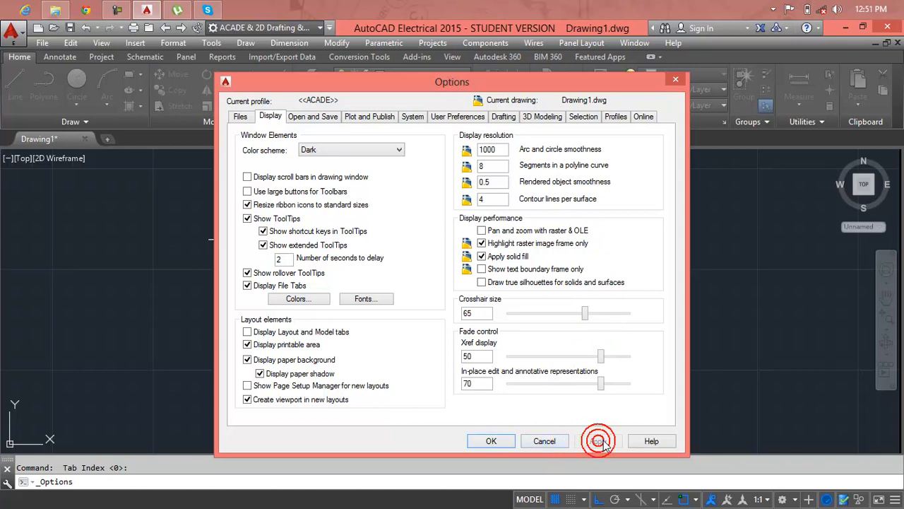
click(498, 442)
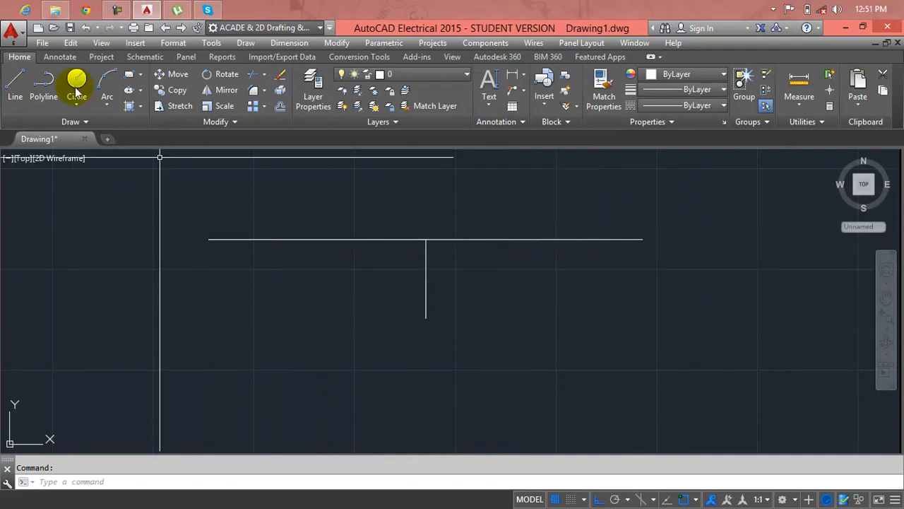
Set the crosshair size back to 5 in the display options.
click(11, 30)
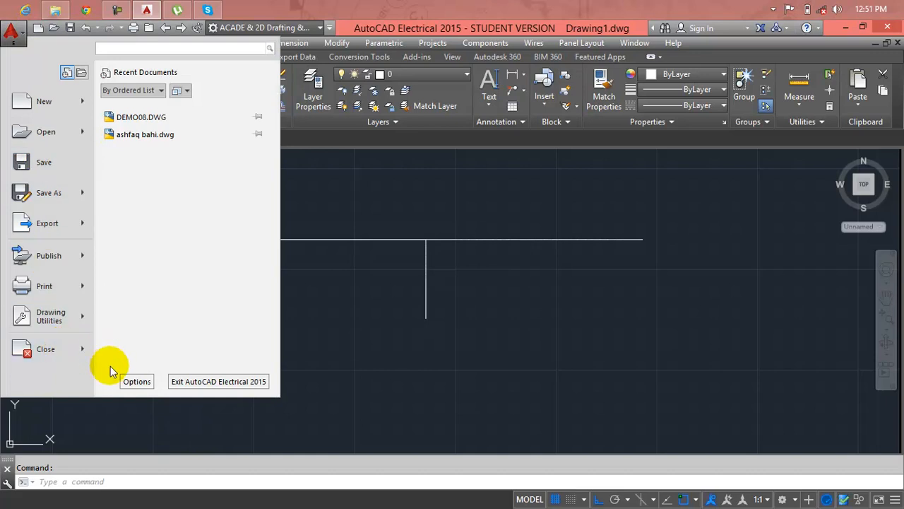
click(137, 381)
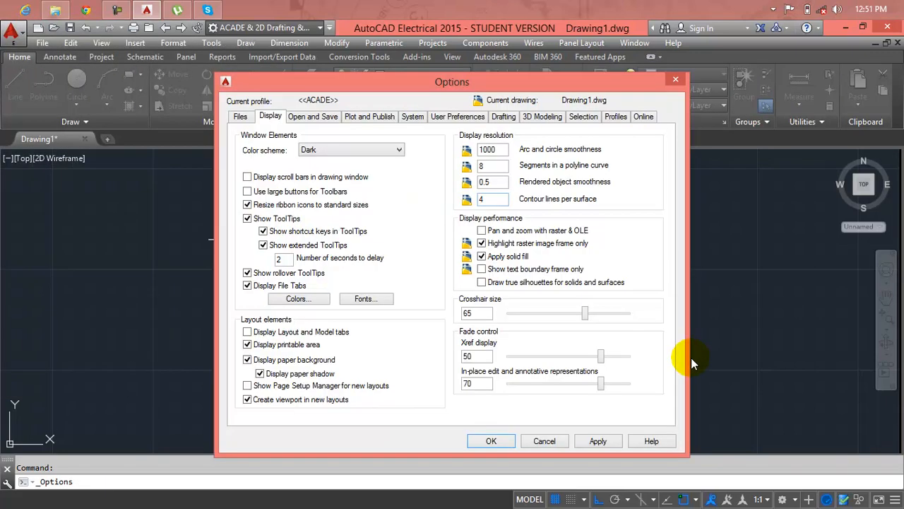
click(522, 315)
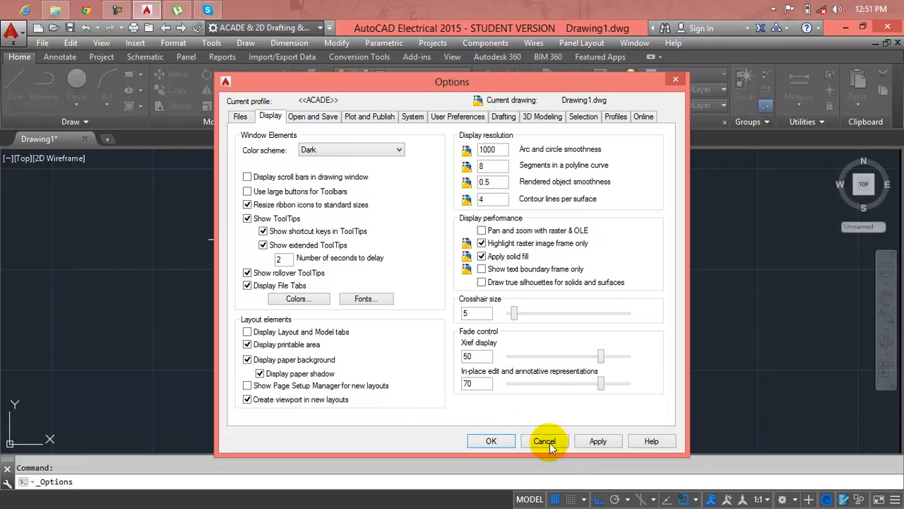
click(491, 441)
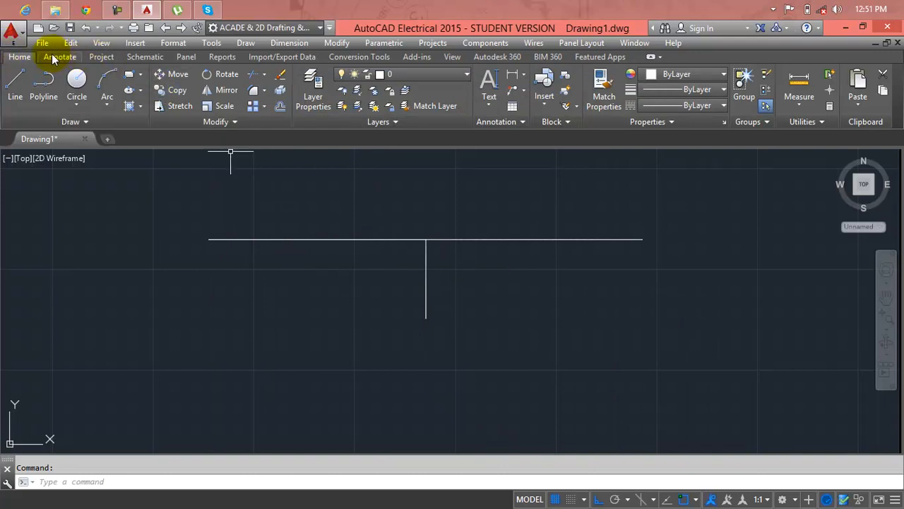
Look through the program options up to the drafting options and enlarge the AutoSnap marker to about the middle of its size range.
click(13, 34)
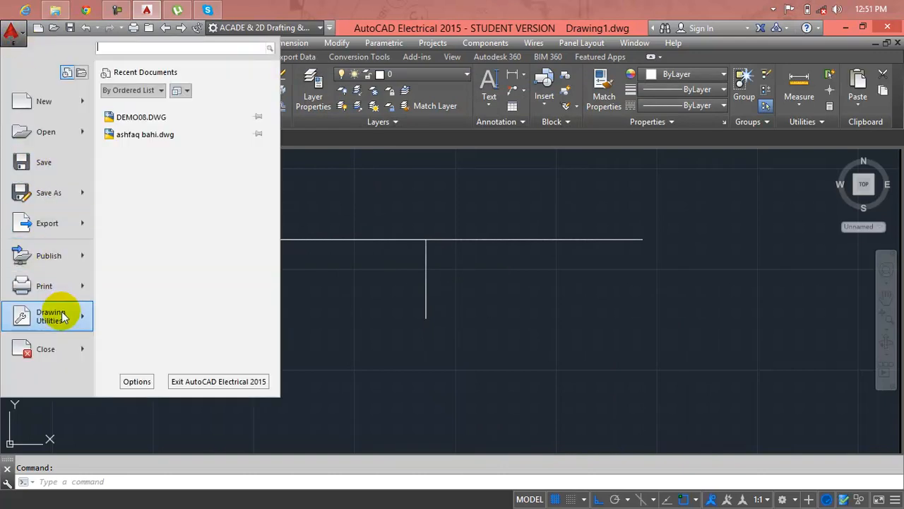
click(136, 381)
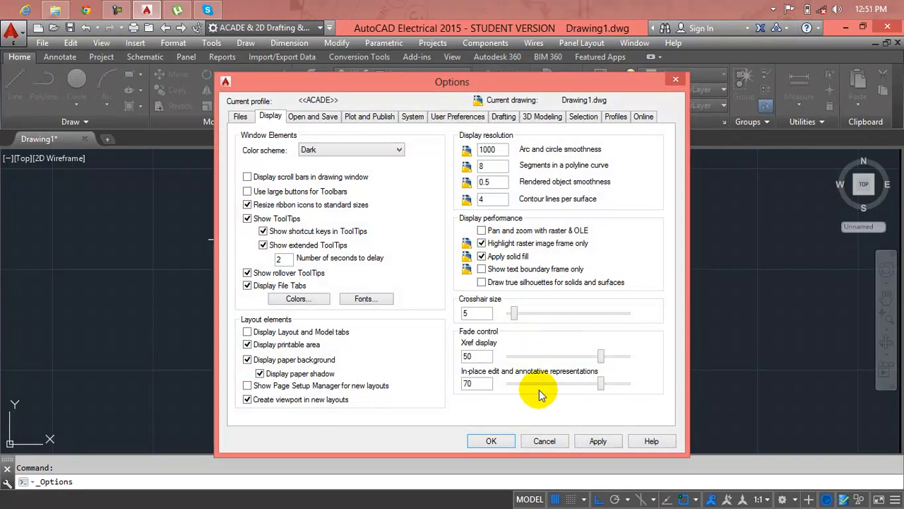
click(295, 118)
click(355, 117)
click(410, 119)
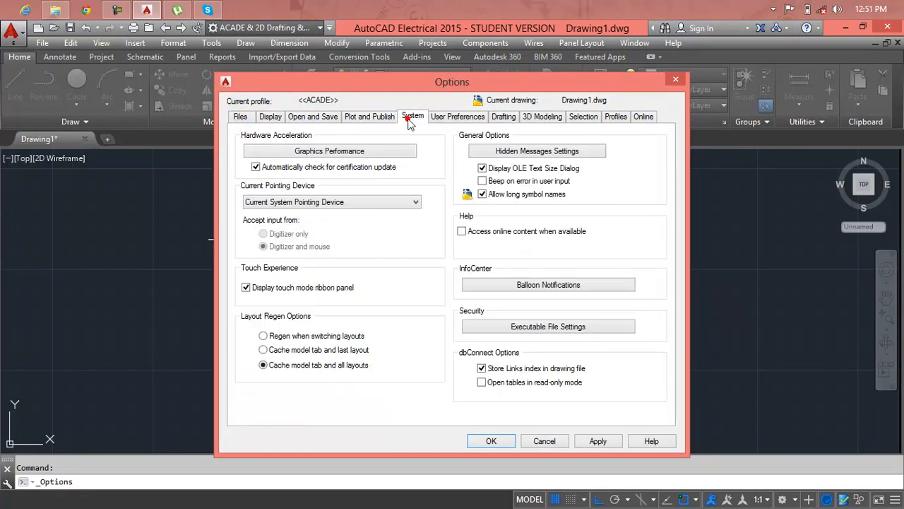
click(452, 118)
click(500, 118)
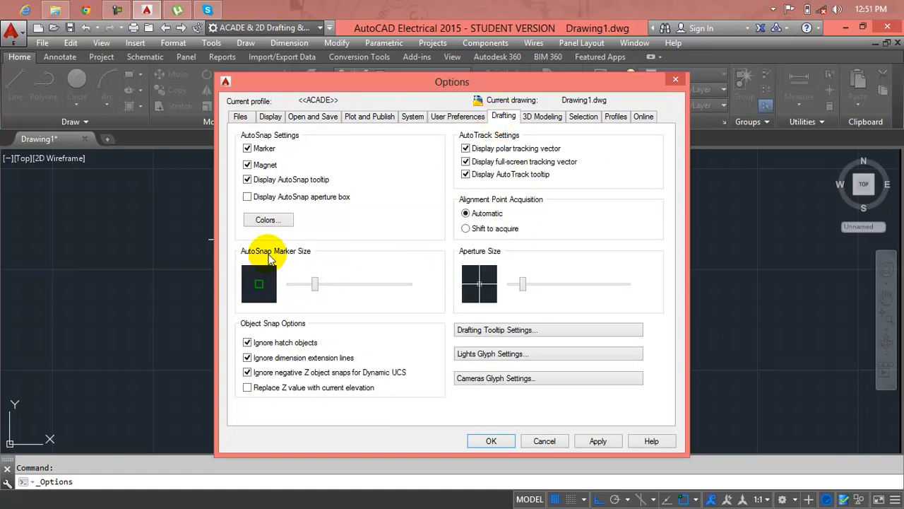
drag(315, 284, 346, 286)
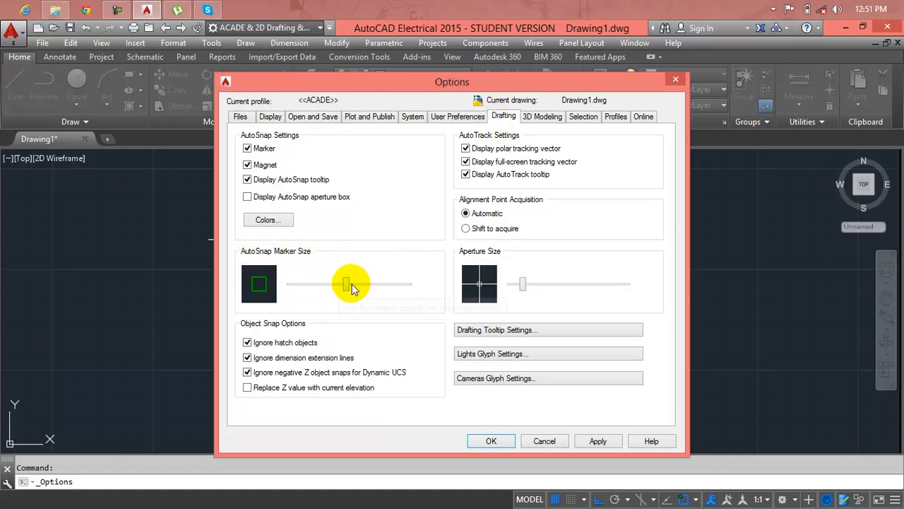
click(491, 441)
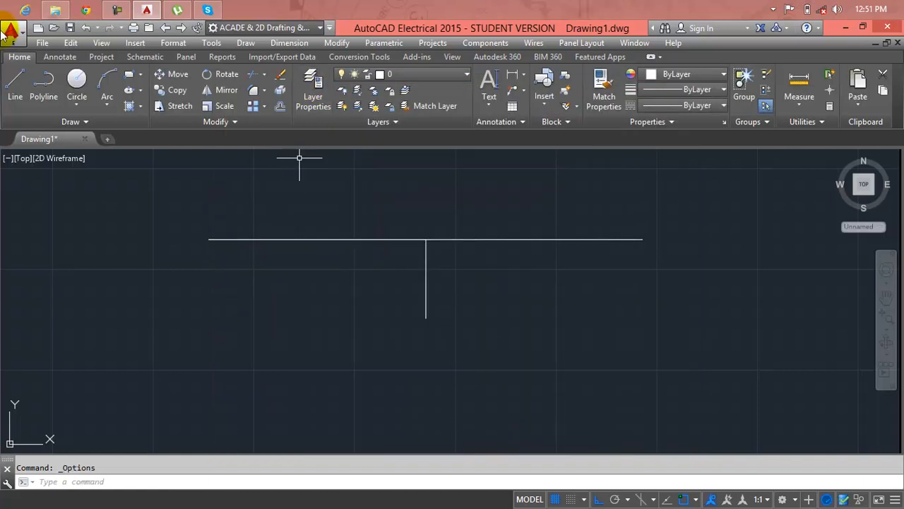
Check the AutoSnap marker size in the drafting options again and apply the settings.
click(14, 37)
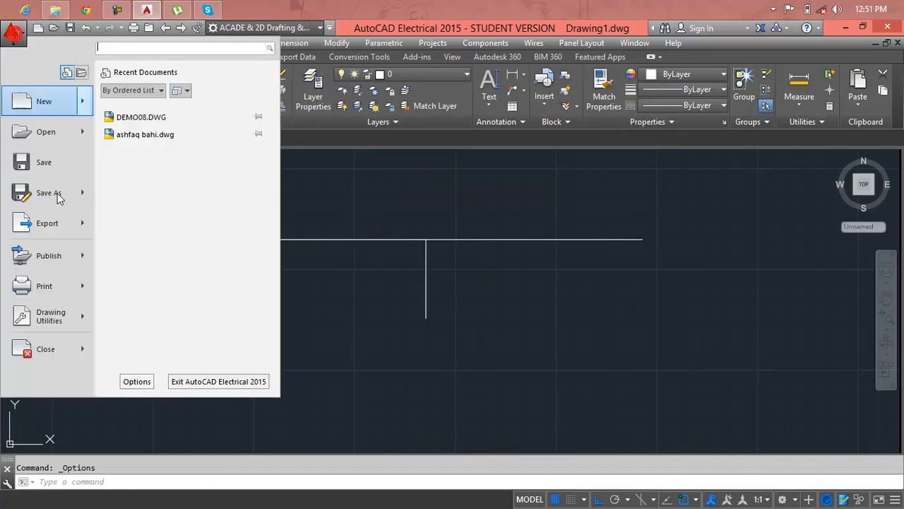
click(135, 378)
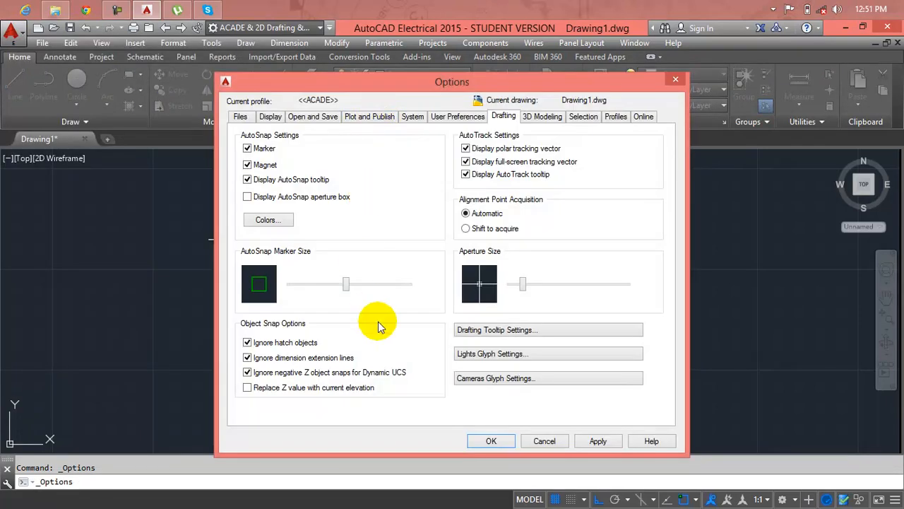
click(593, 441)
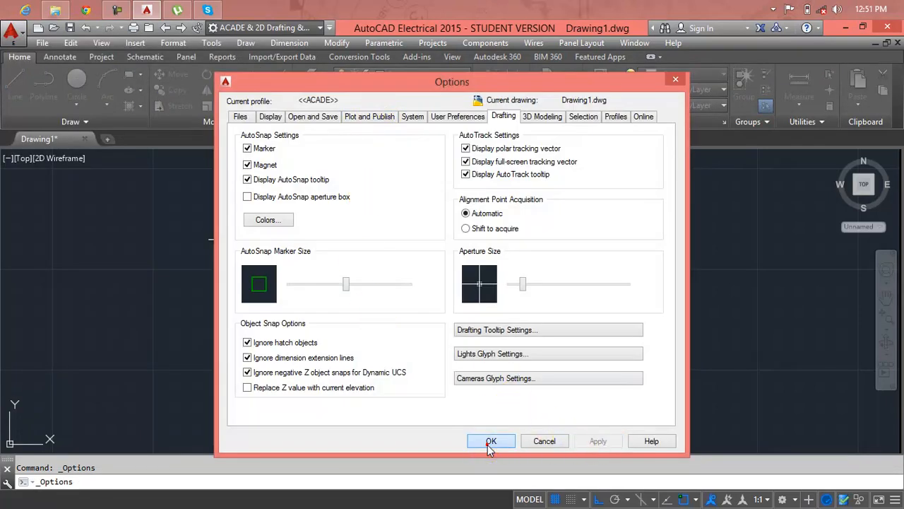
click(489, 442)
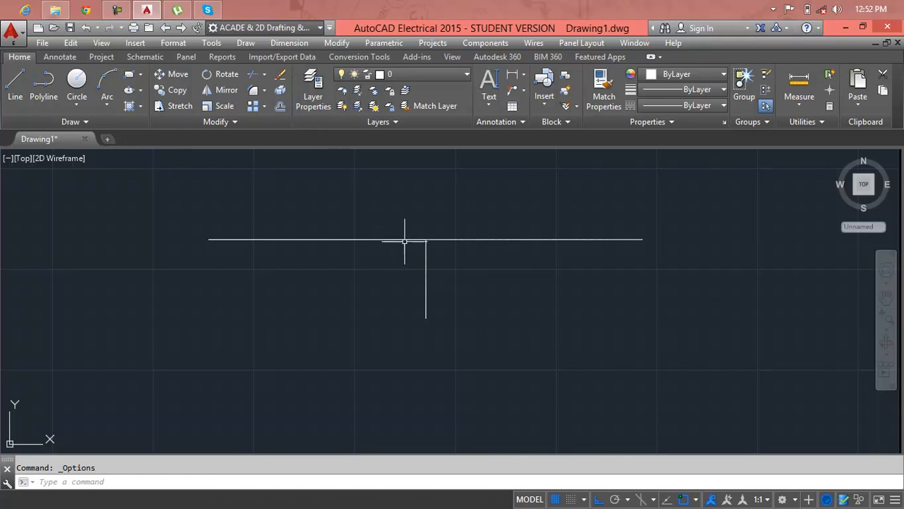
Erase the horizontal and vertical trial lines using a crossing selection around their junction.
click(452, 193)
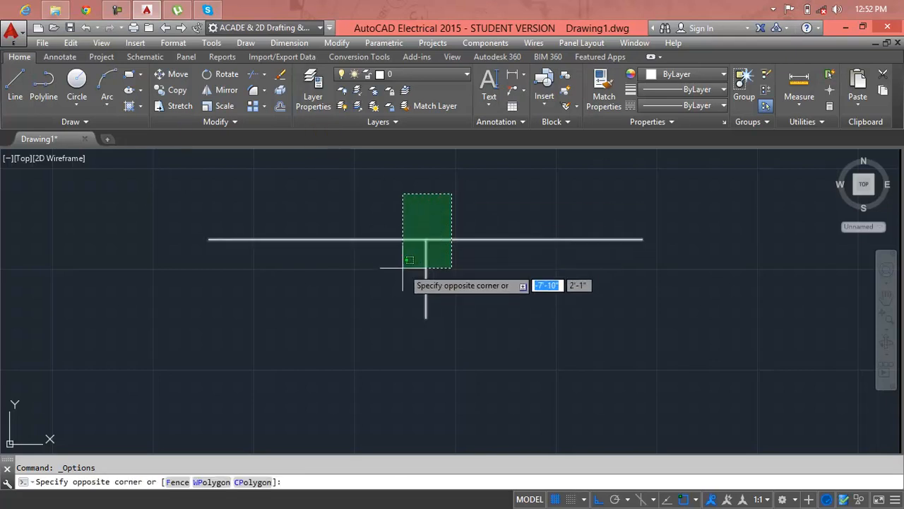
click(402, 268)
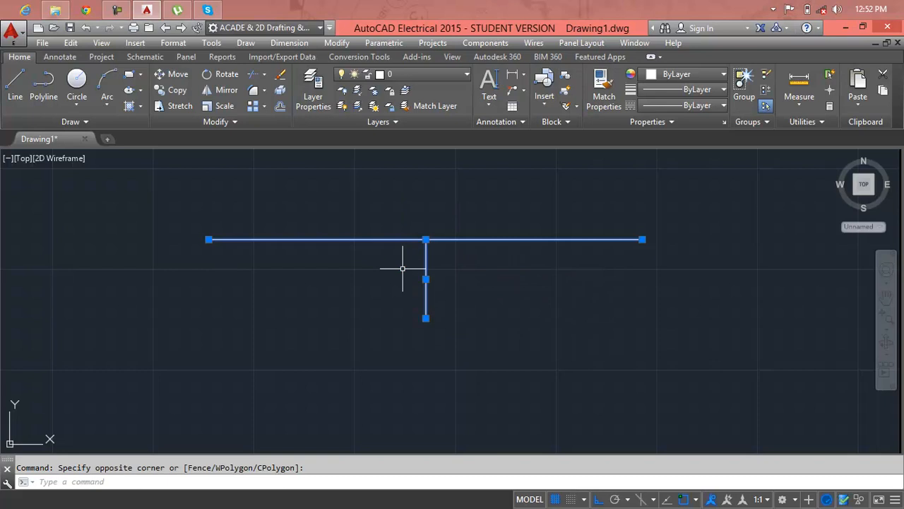
key(Delete)
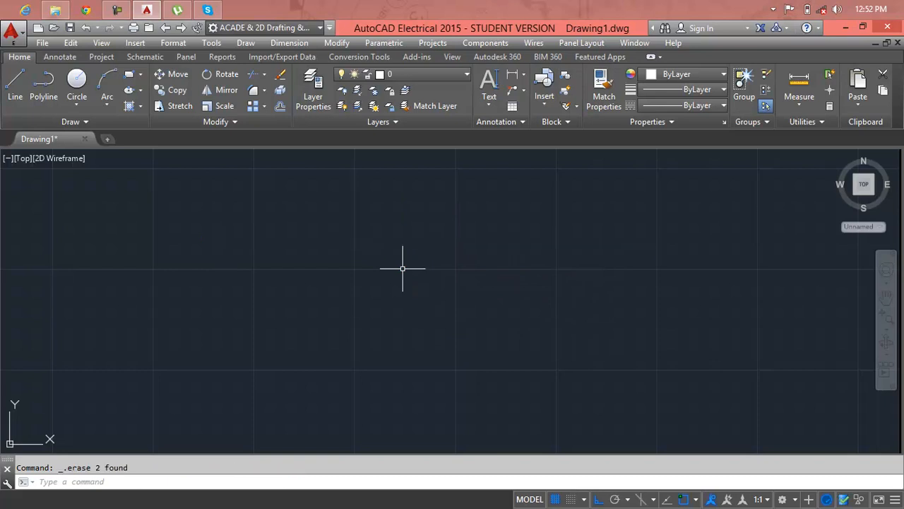